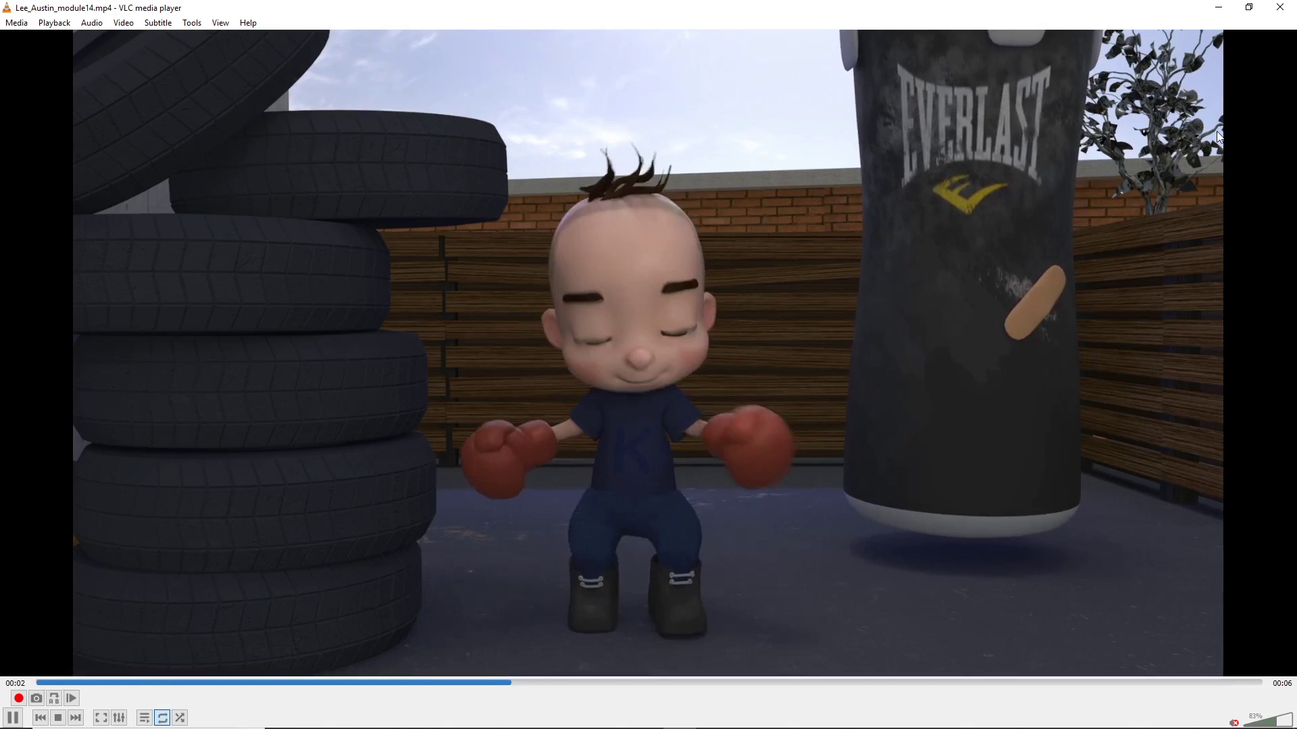
Step: Close the video player and bring Maya's Render View to the front, zooming the render
click(1279, 6)
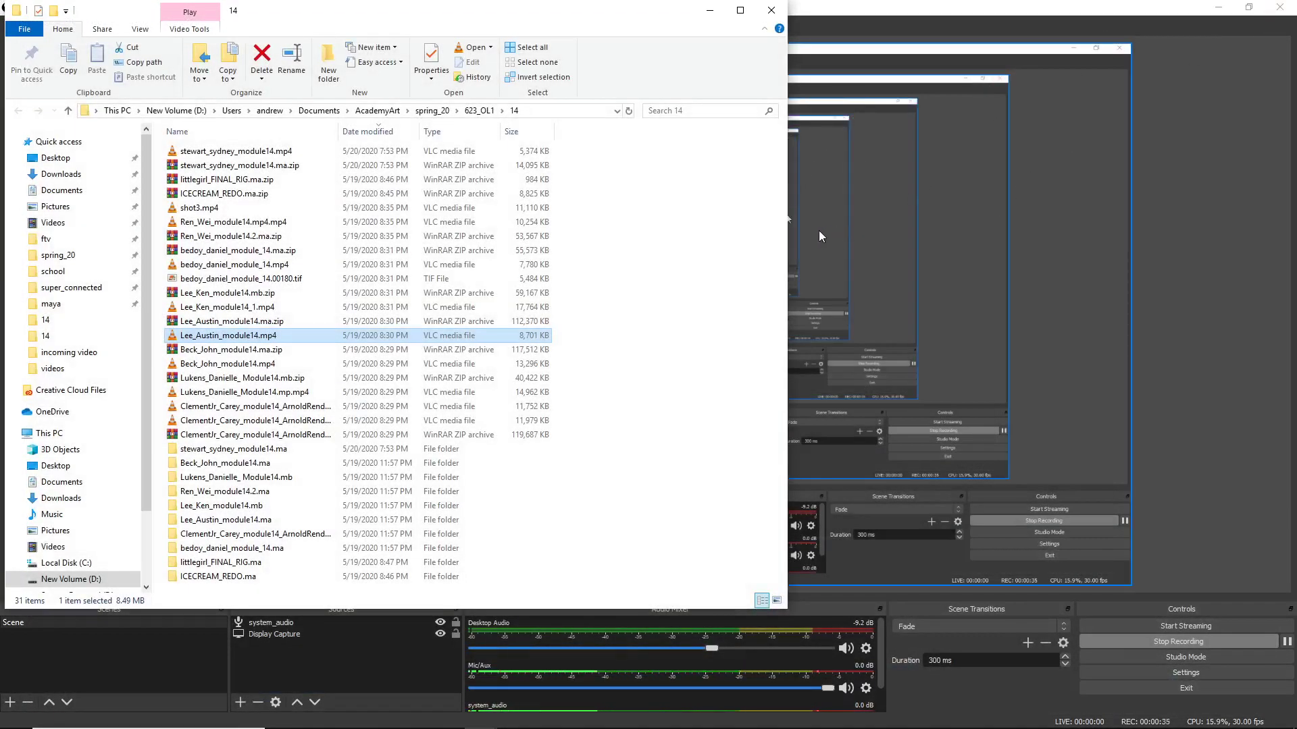
key(alt+Tab)
alt+click(723, 243)
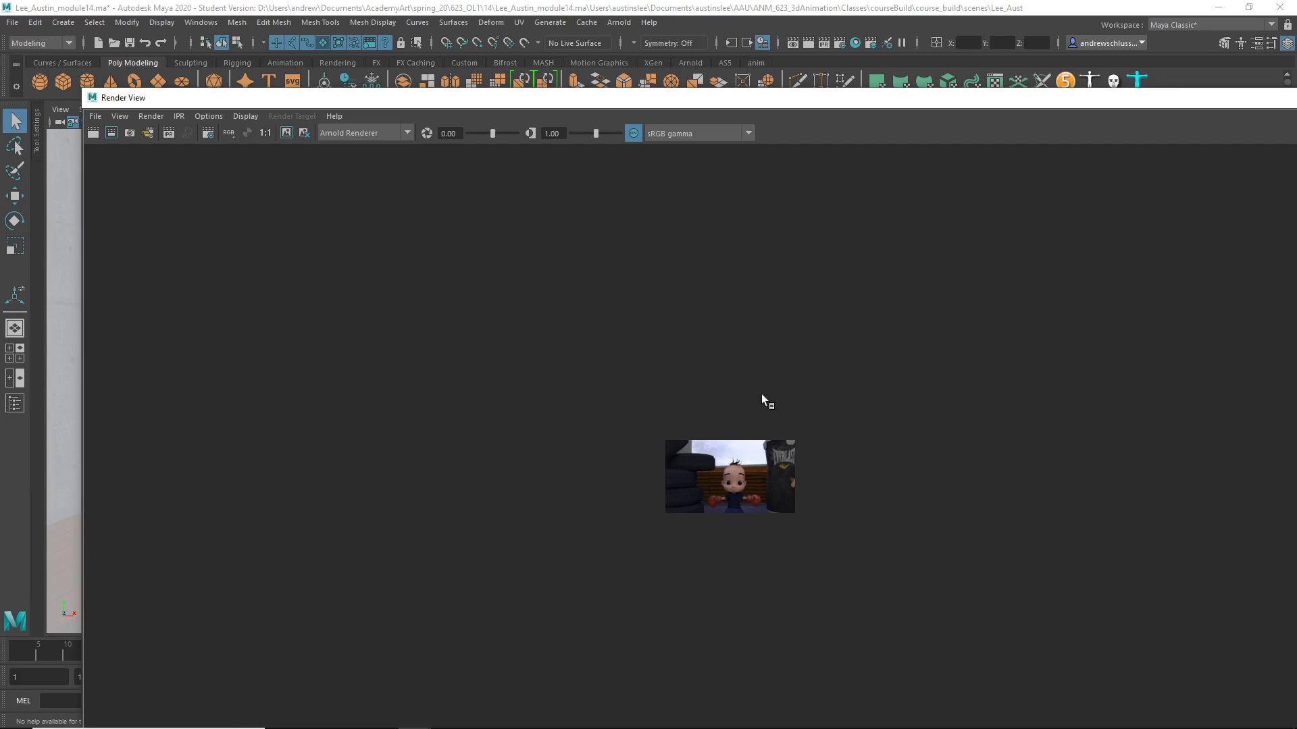
scroll(764, 475, up, 1)
scroll(739, 430, up, 1)
scroll(738, 429, up, 1)
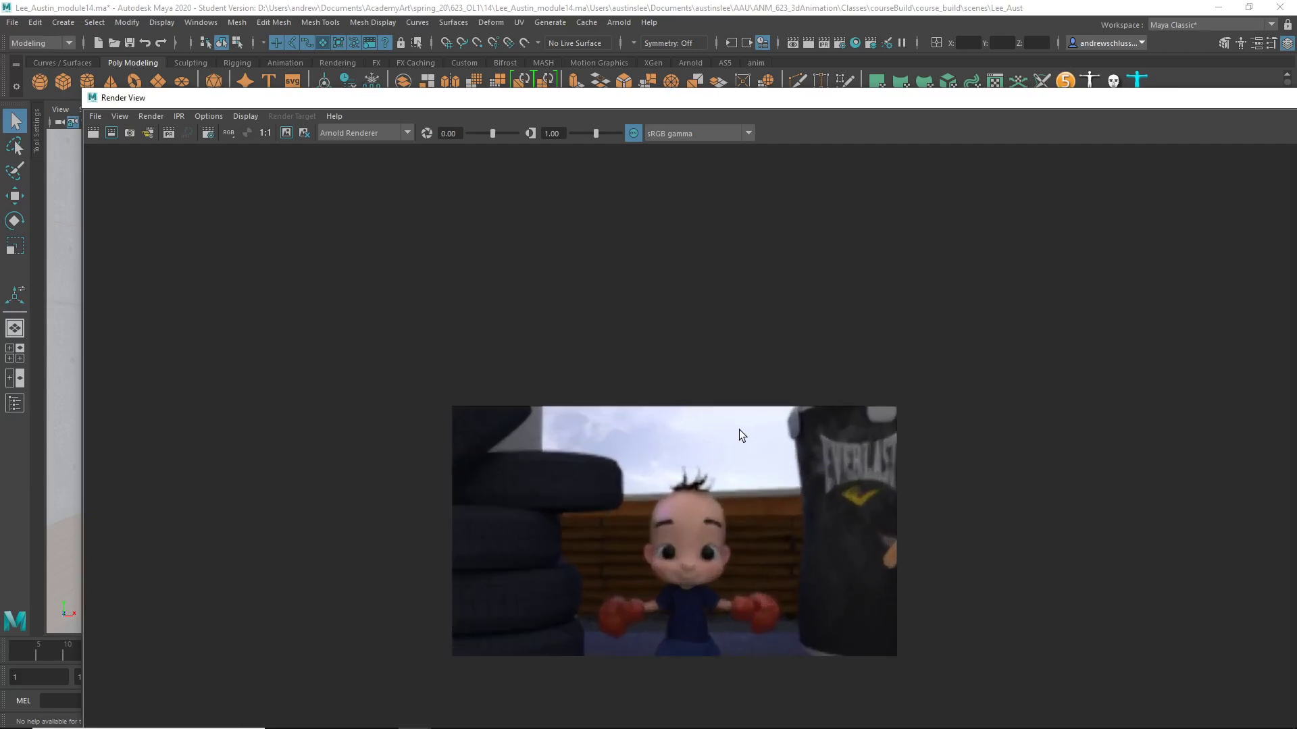
scroll(739, 430, down, 1)
scroll(739, 429, down, 2)
scroll(736, 429, down, 1)
scroll(736, 430, up, 1)
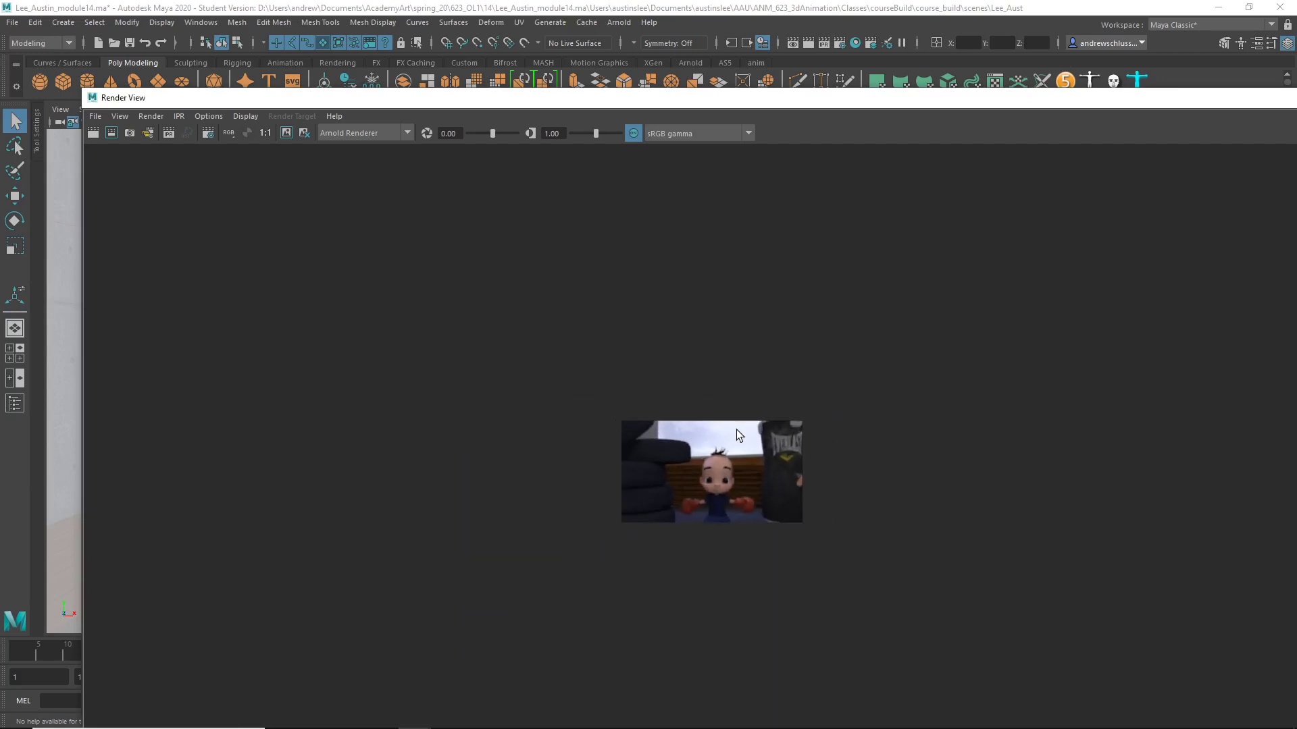
Step: Compare the render under the Raw view transform, then set it back to sRGB gamma
click(667, 128)
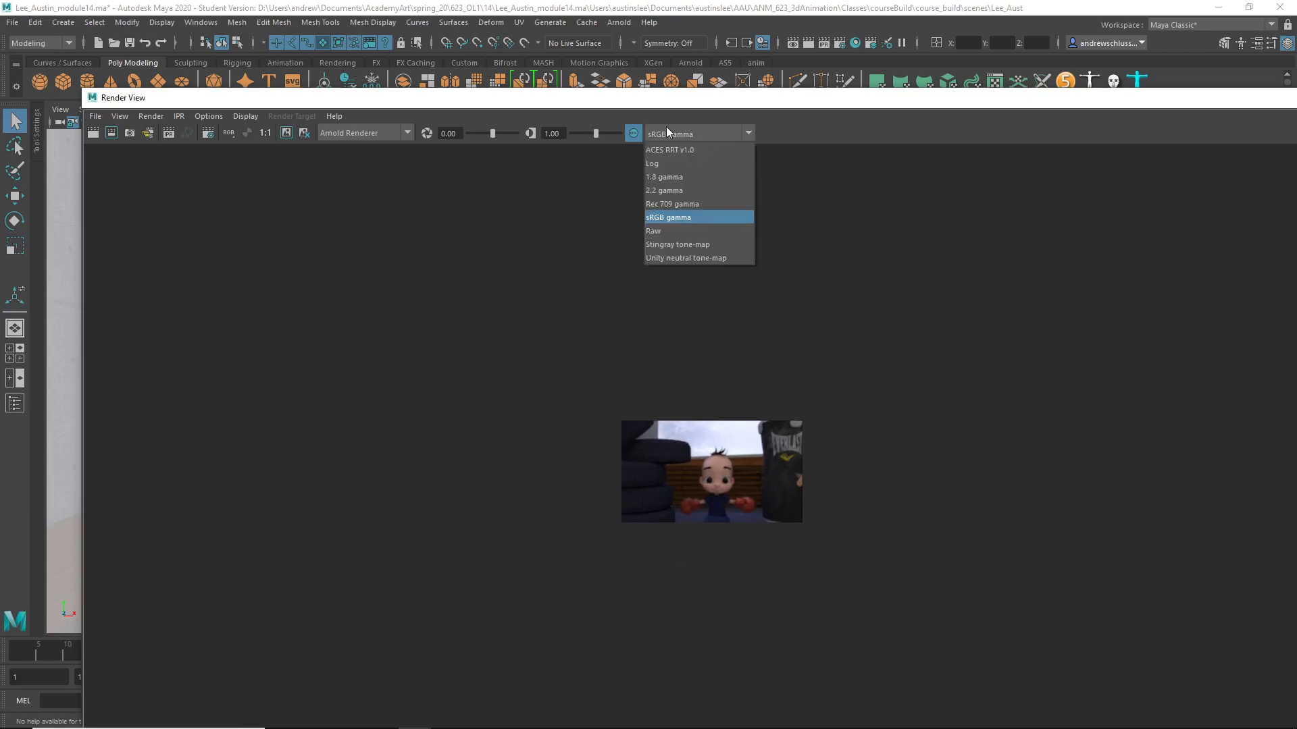
click(686, 228)
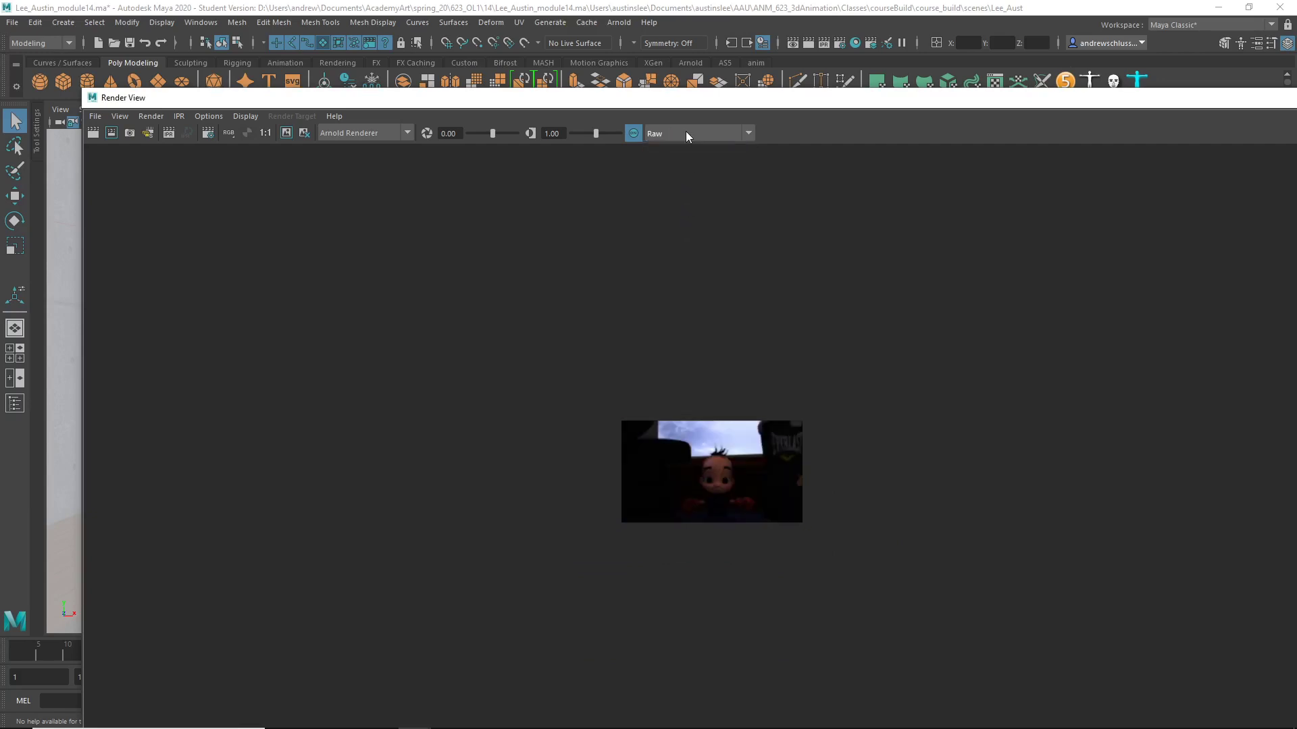
click(686, 133)
click(690, 217)
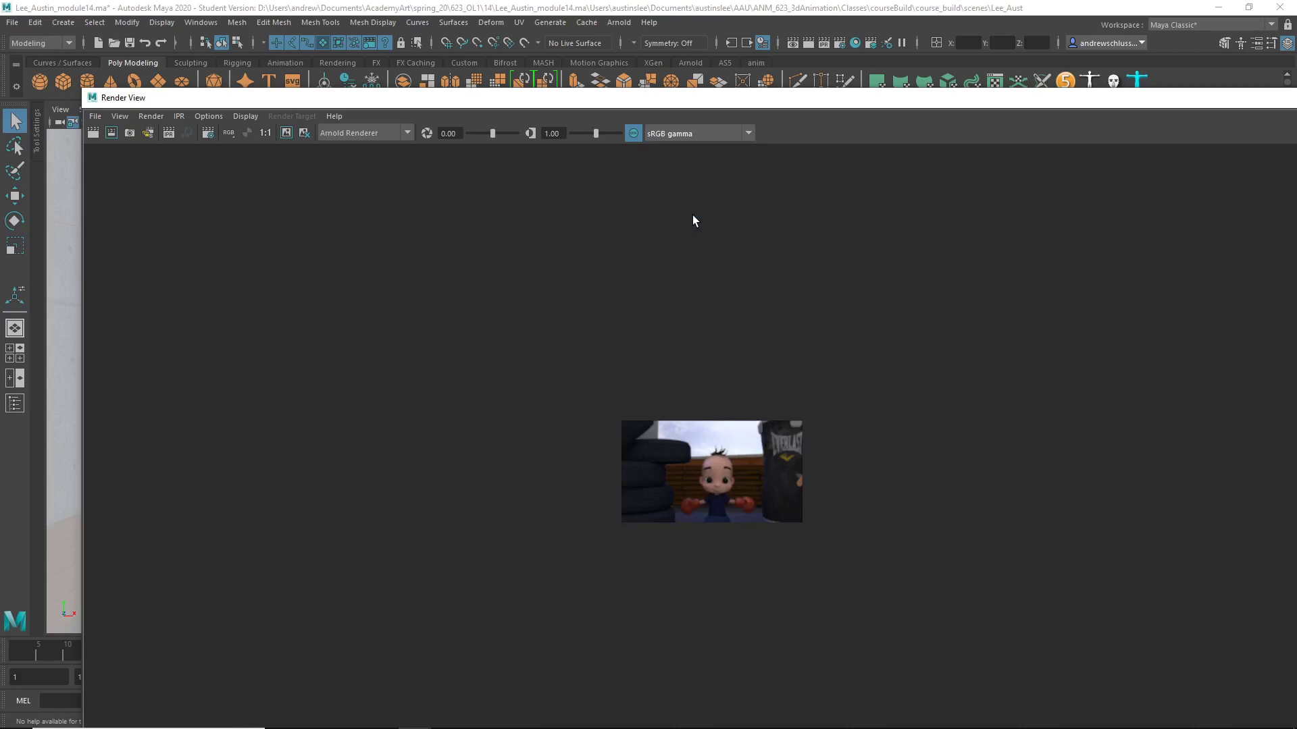
click(209, 132)
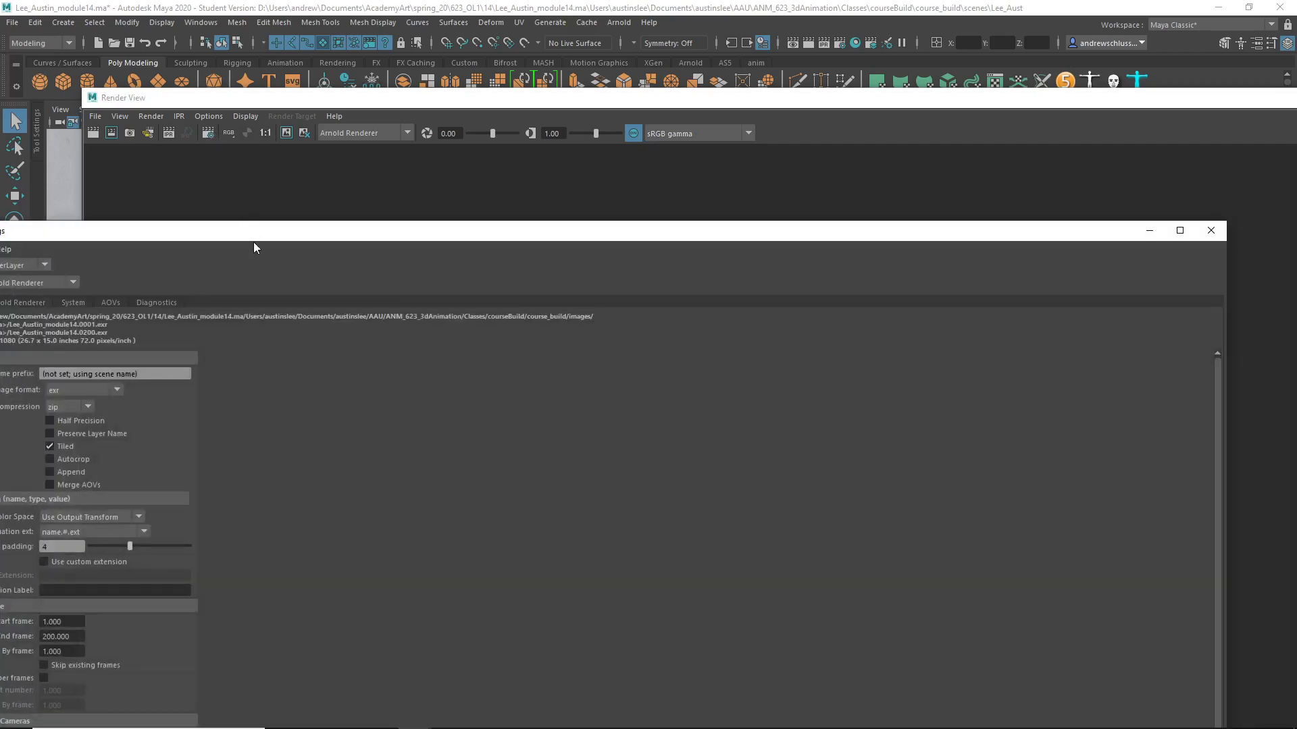
drag(366, 238, 565, 235)
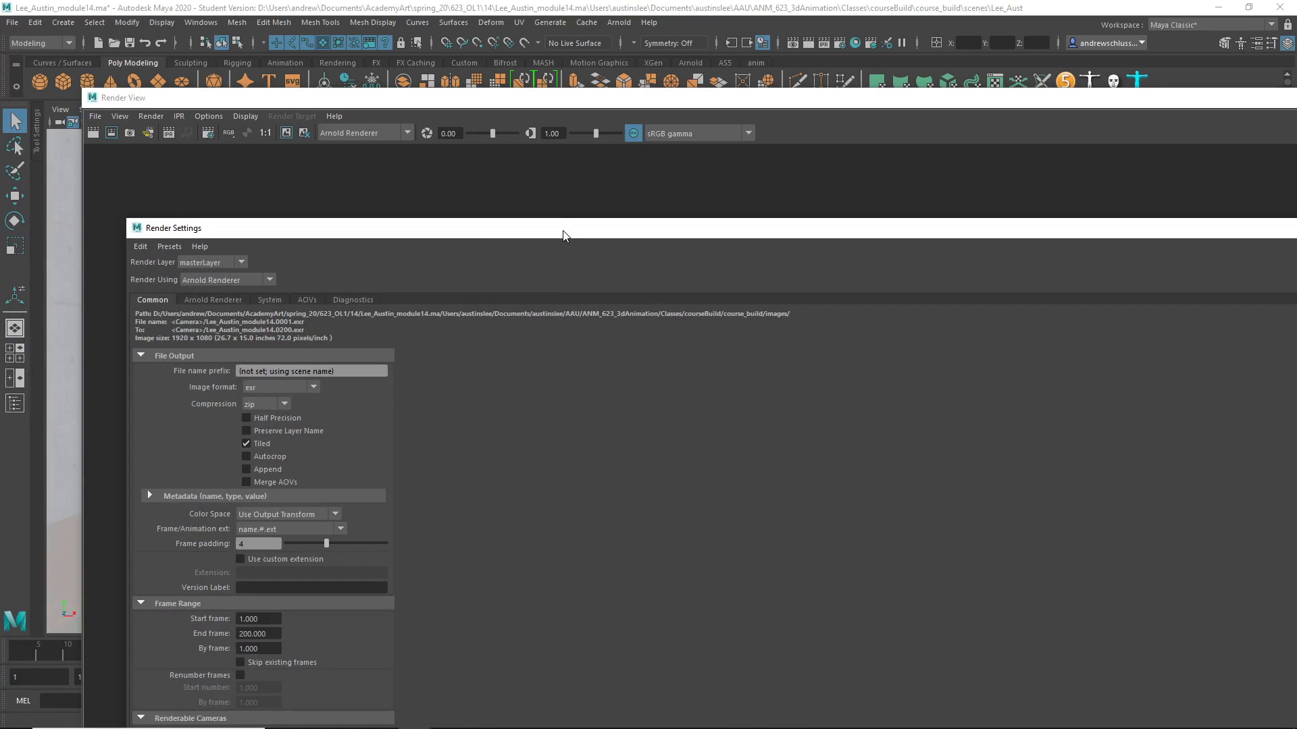
click(212, 300)
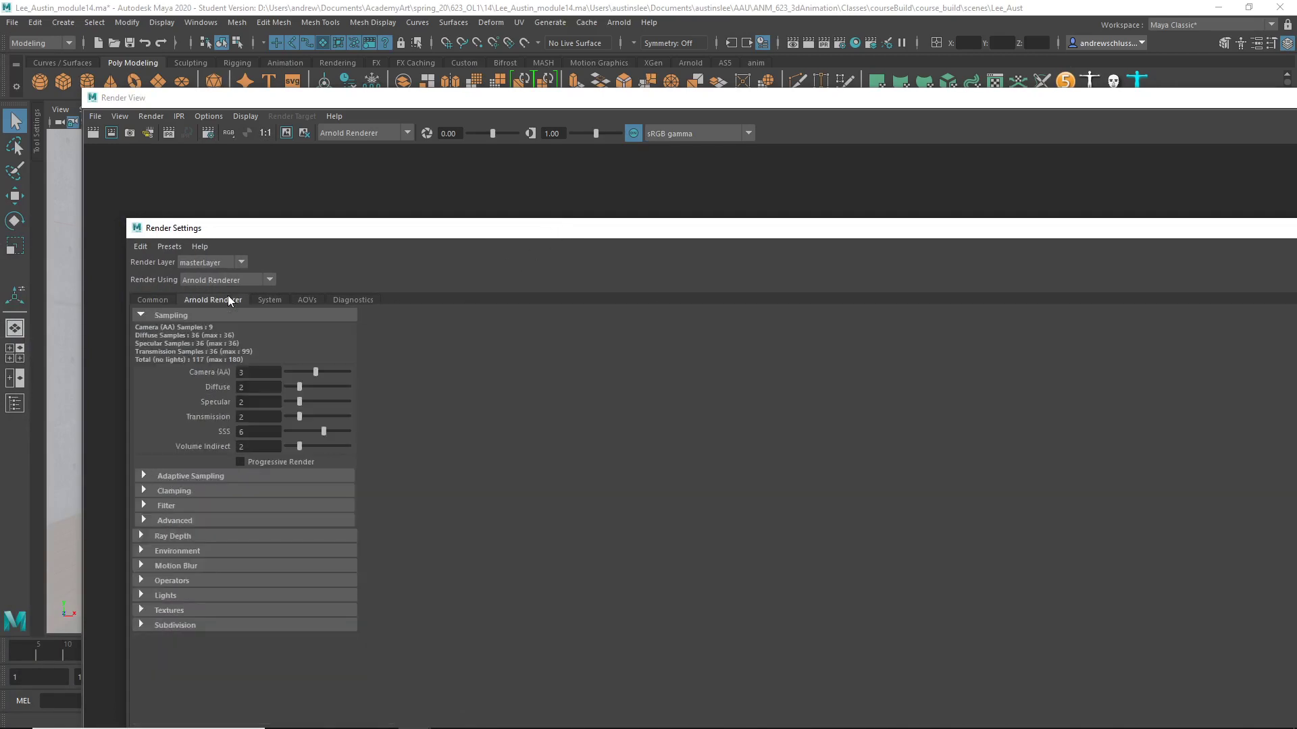
click(143, 300)
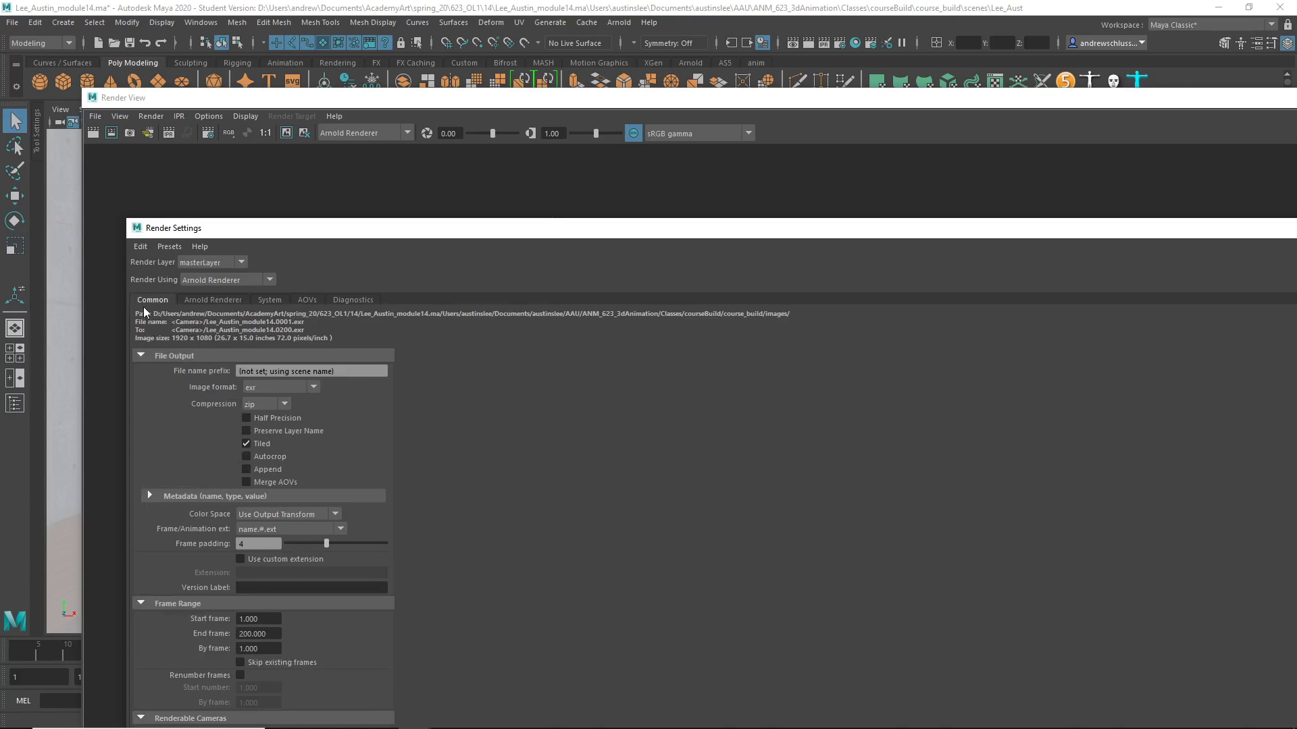
scroll(164, 410, down, 3)
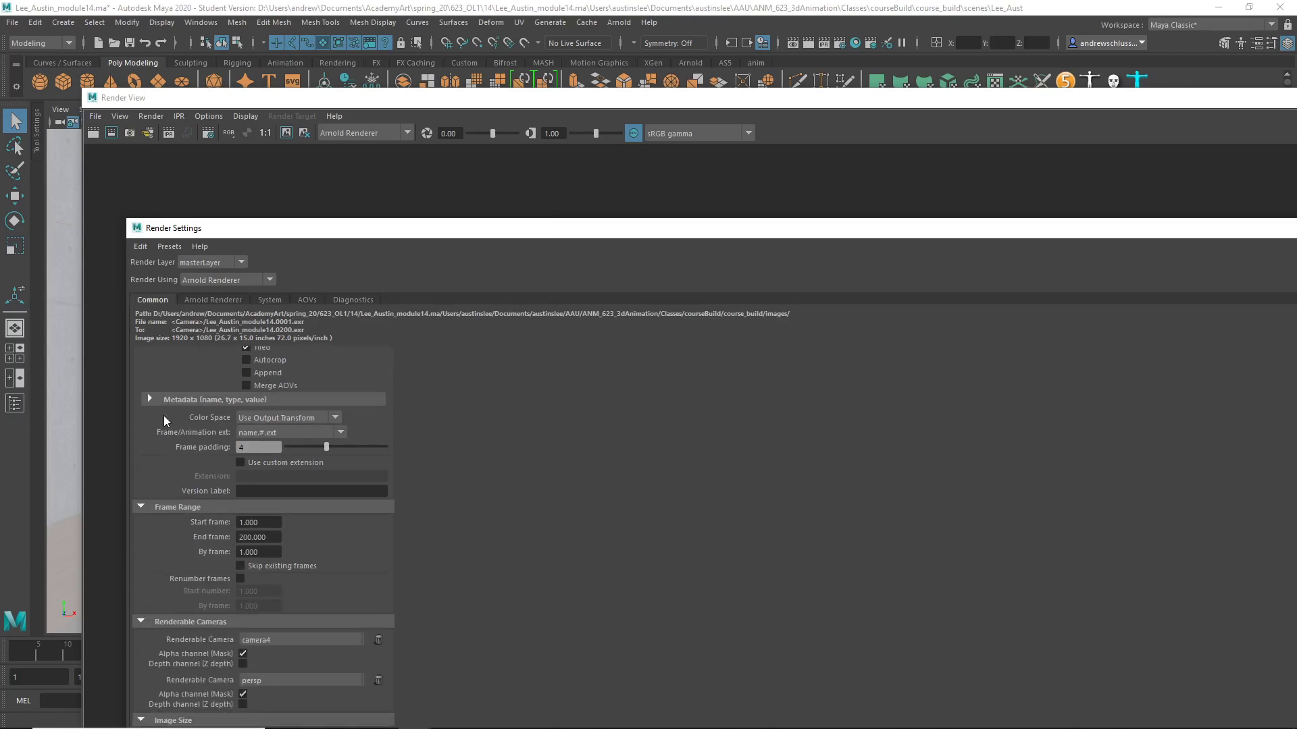
scroll(163, 415, up, 1)
scroll(172, 362, up, 2)
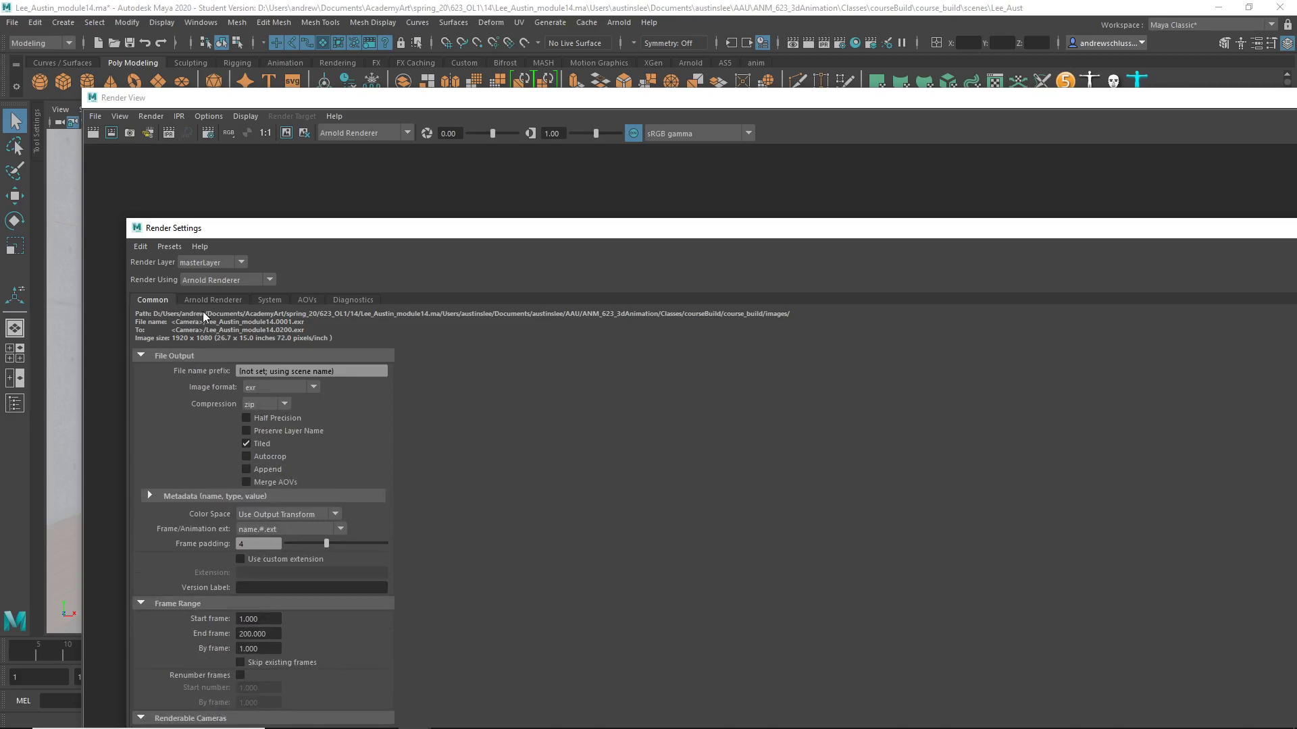
click(220, 301)
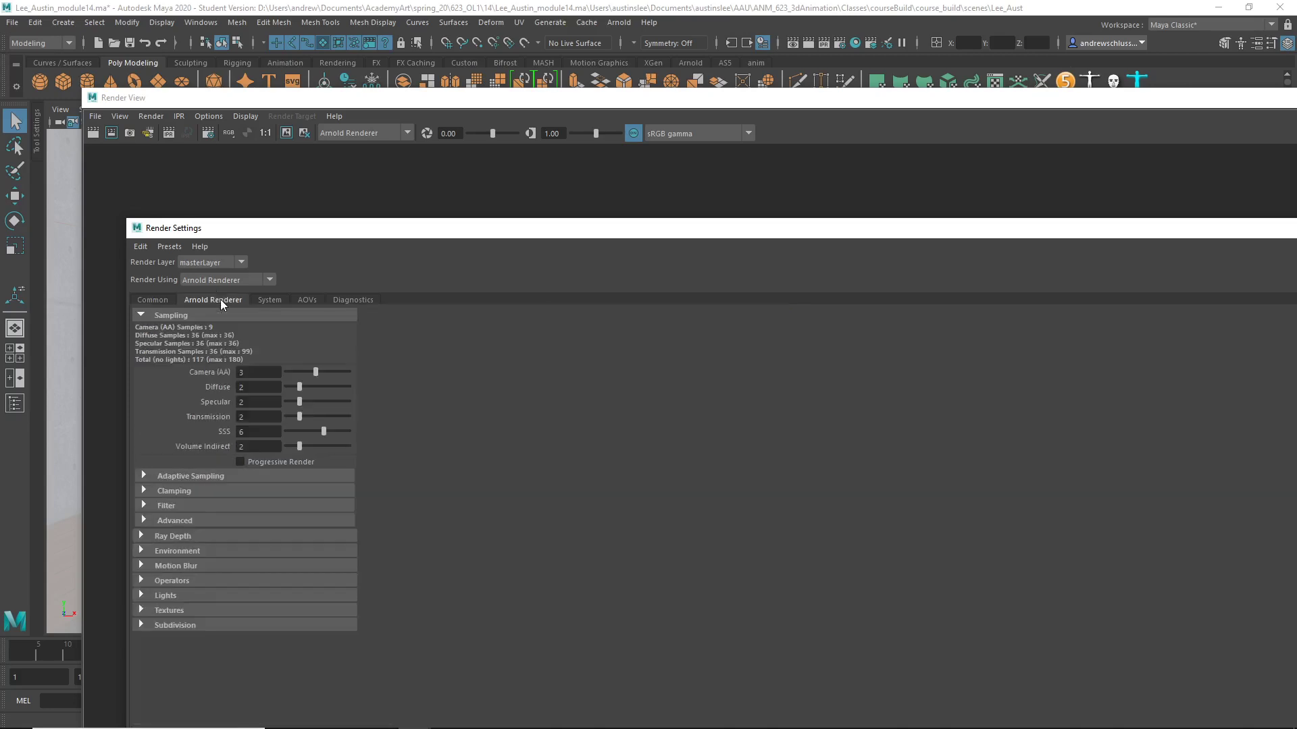
double_click(135, 228)
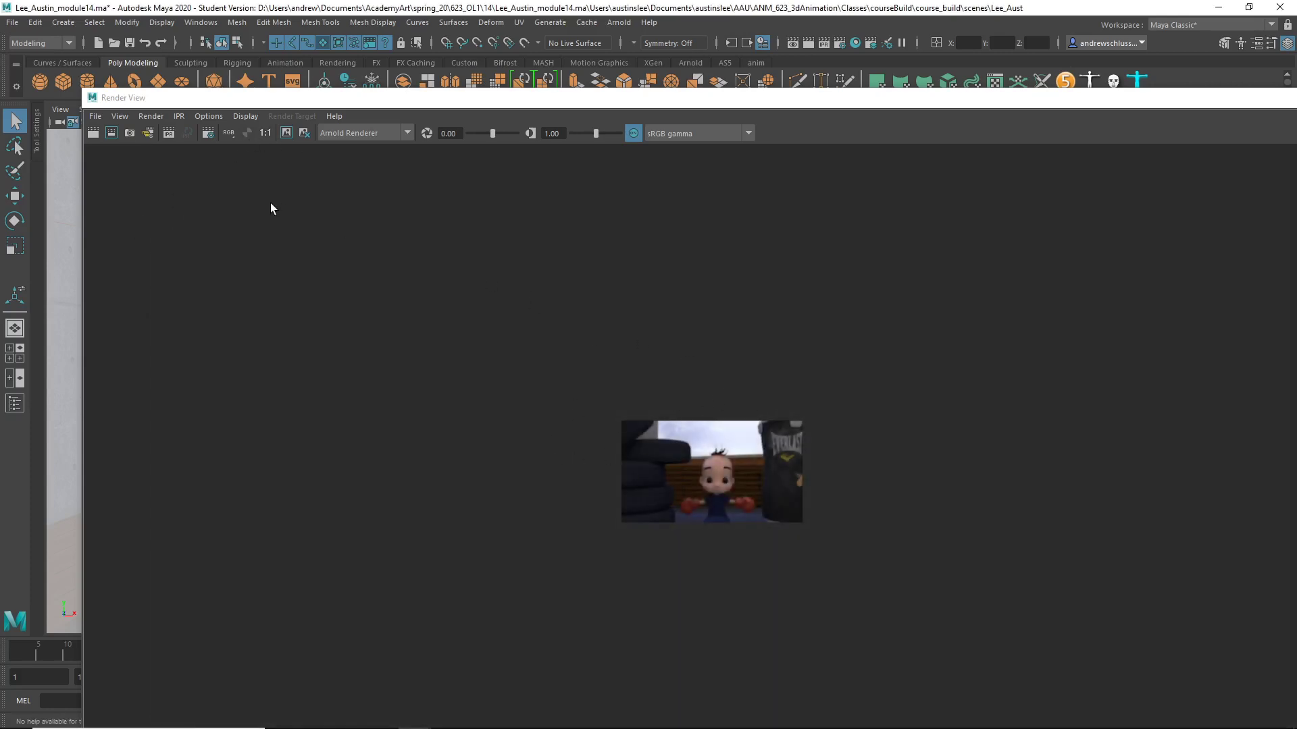
Step: View the render unmanaged in Raw, restore sRGB gamma with colour management on, then browse the render commands
click(634, 134)
click(675, 134)
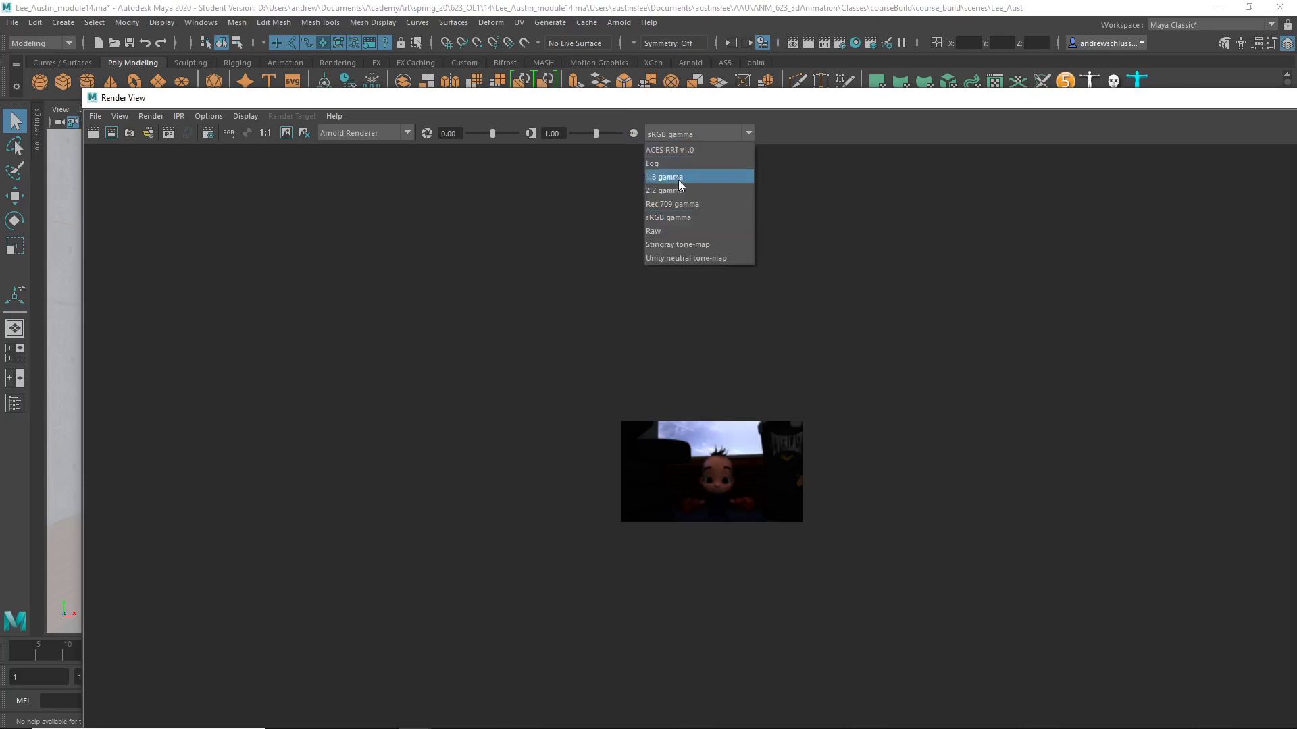
click(679, 231)
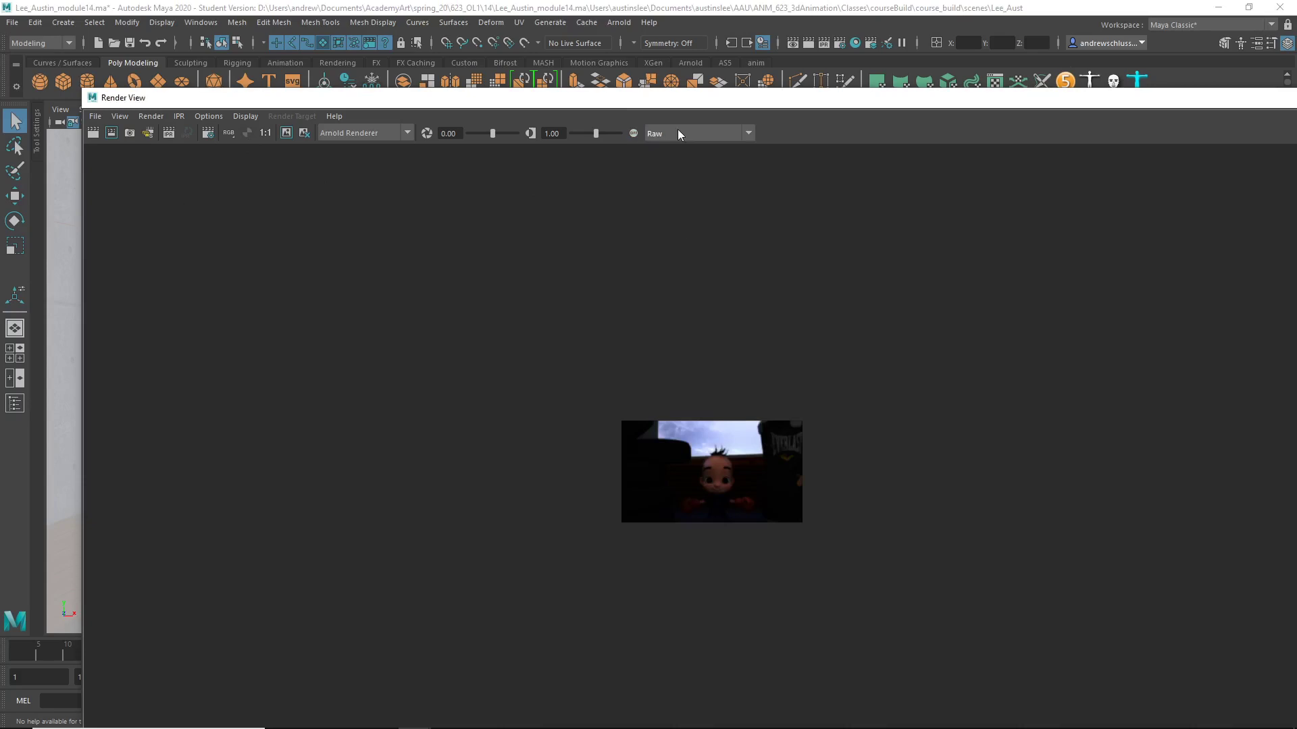
click(678, 133)
click(679, 216)
click(633, 133)
click(107, 117)
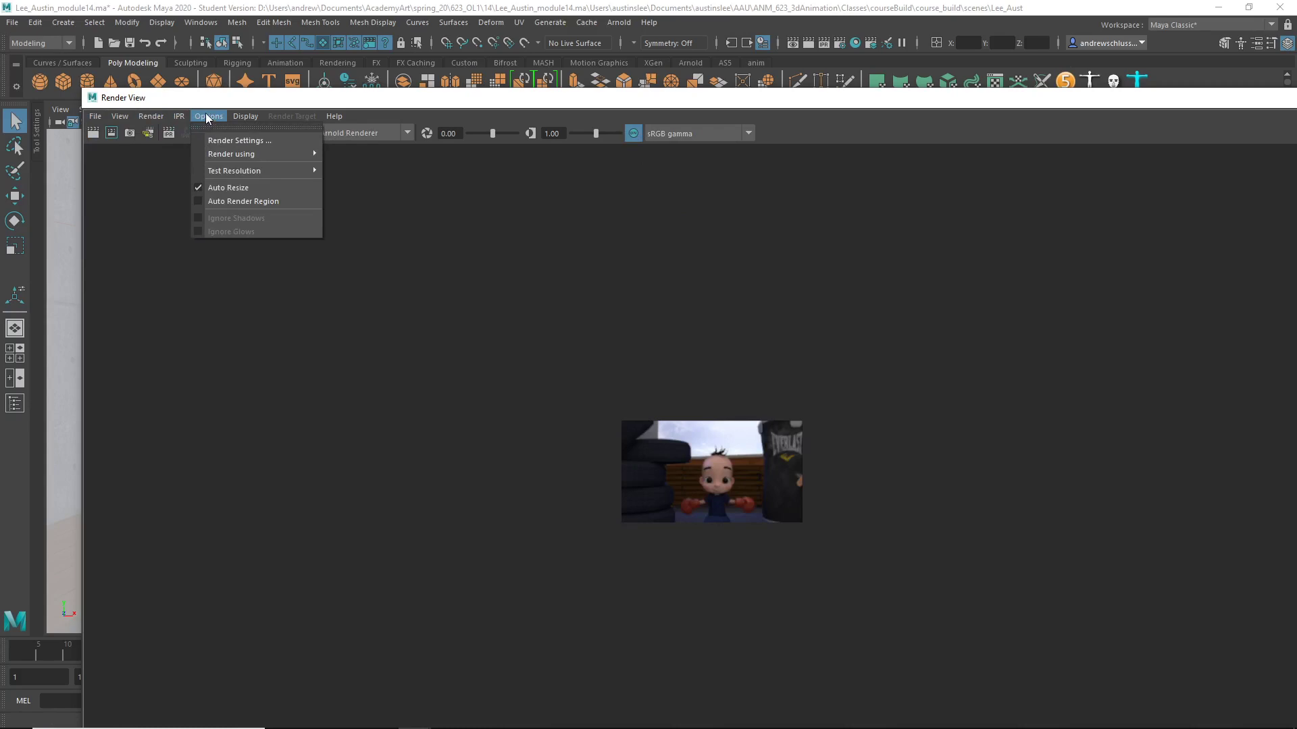
Step: Open Render Settings on the Common tab and review File Output, expanding the pre/post render script fields
click(210, 138)
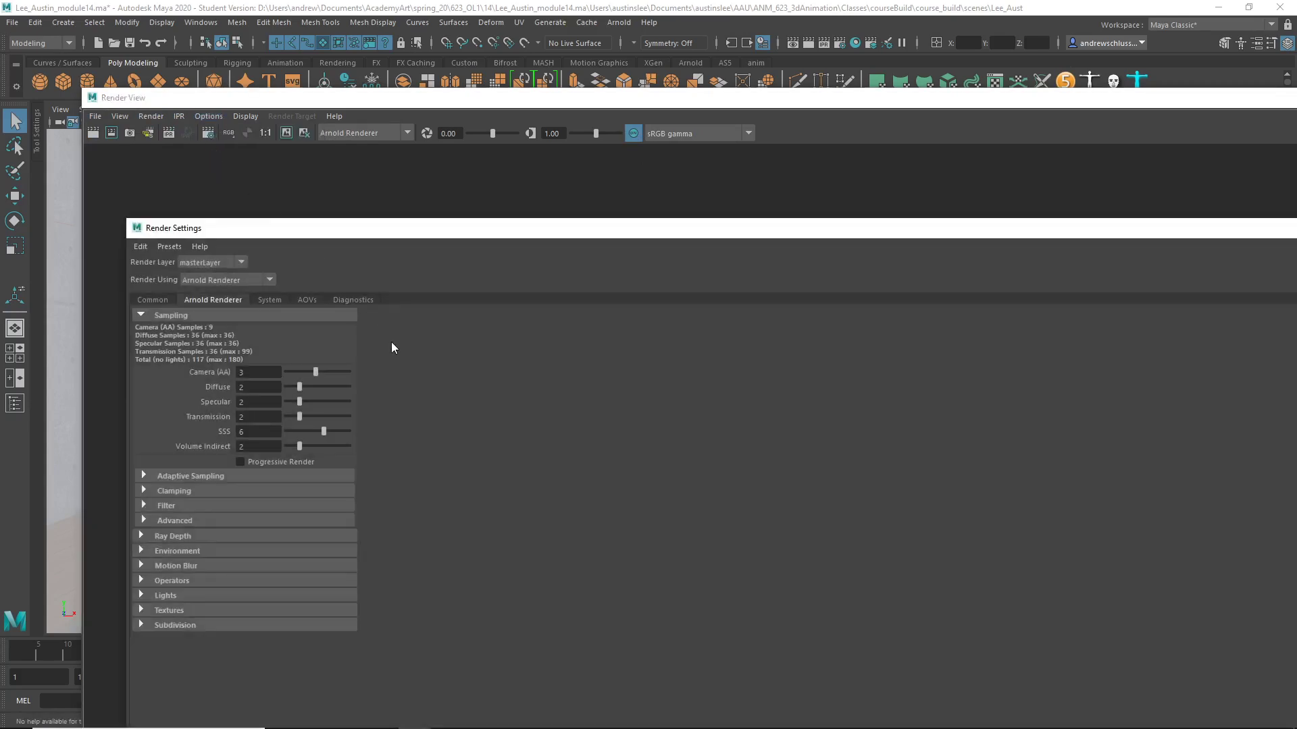
click(153, 300)
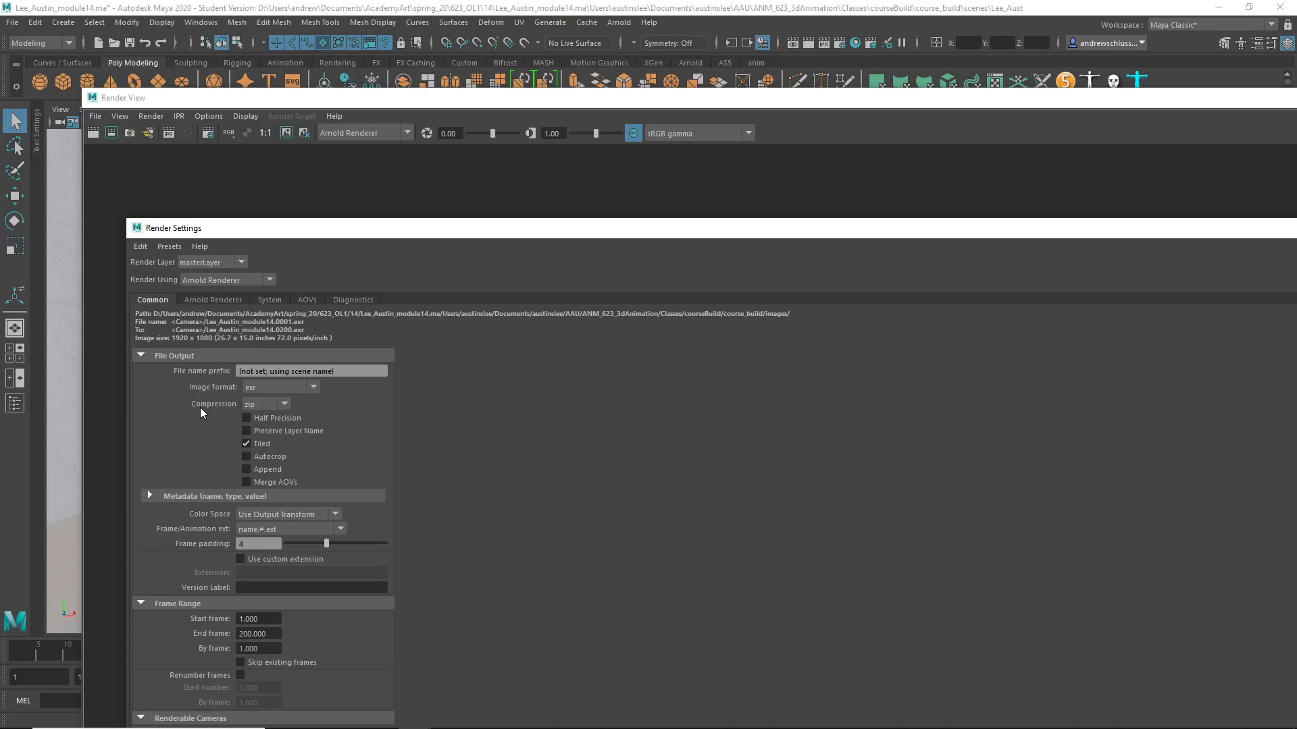
mouse_move(149, 233)
mouse_down()
mouse_move(729, 540)
mouse_move(295, 162)
mouse_up()
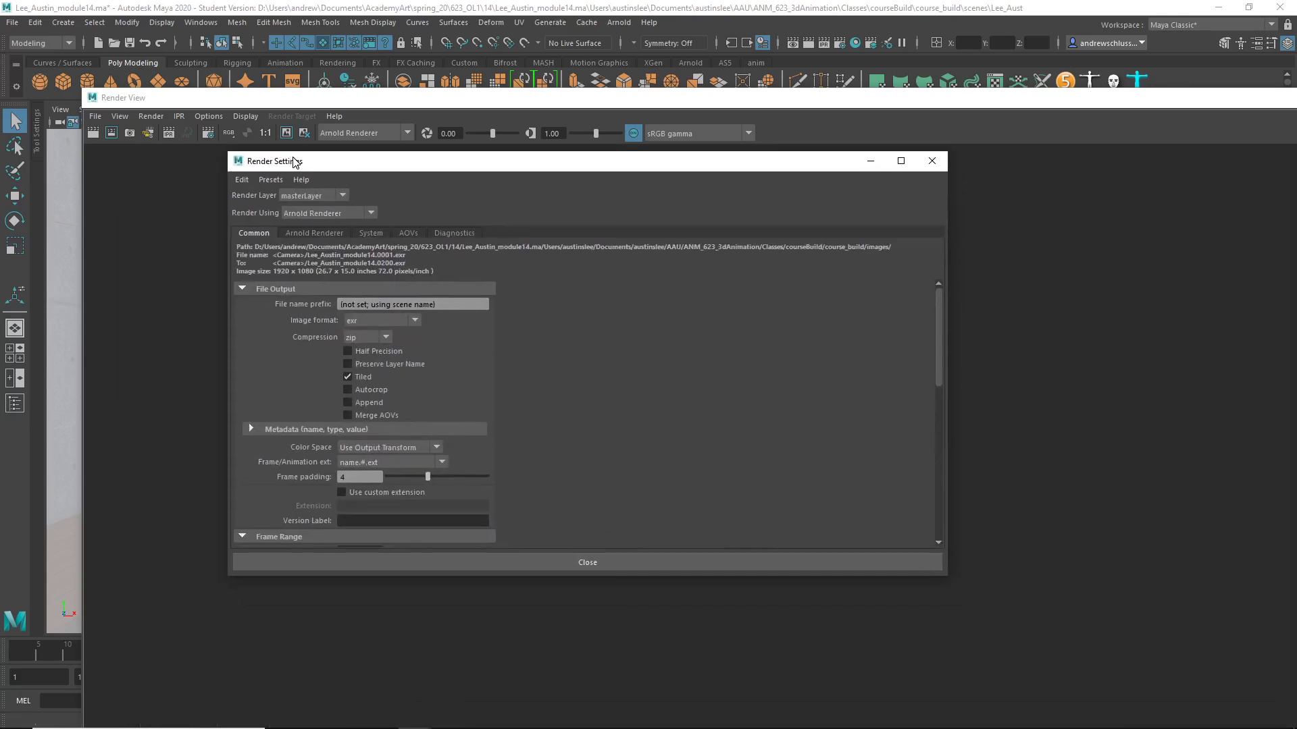
scroll(487, 395, down, 2)
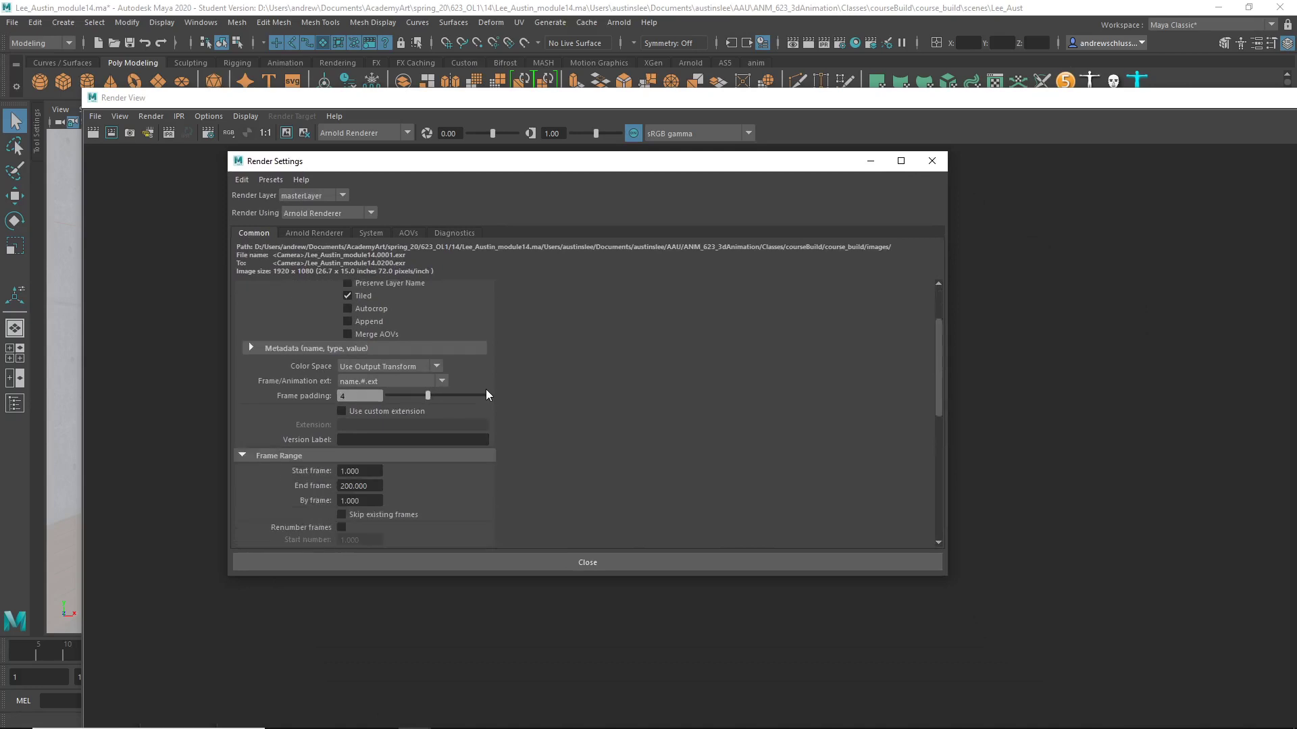
scroll(486, 391, down, 3)
scroll(487, 391, down, 1)
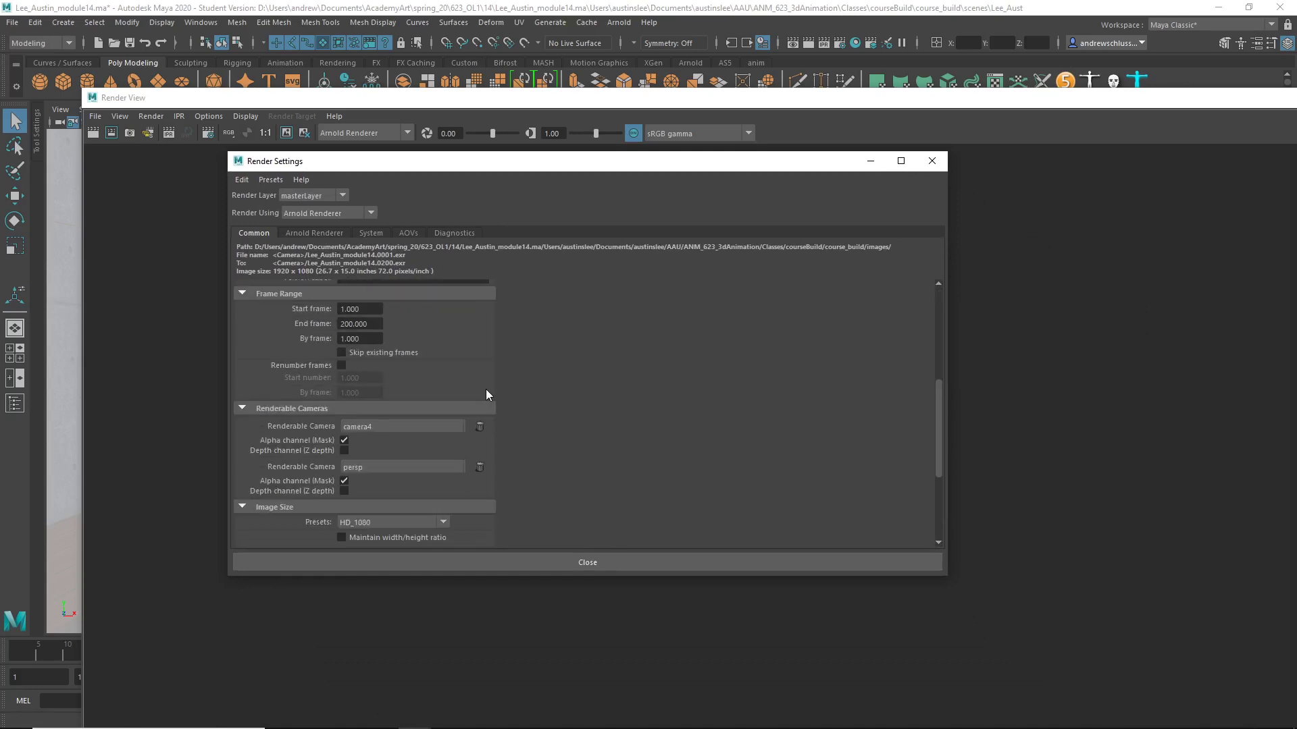
scroll(487, 391, down, 2)
scroll(486, 391, down, 2)
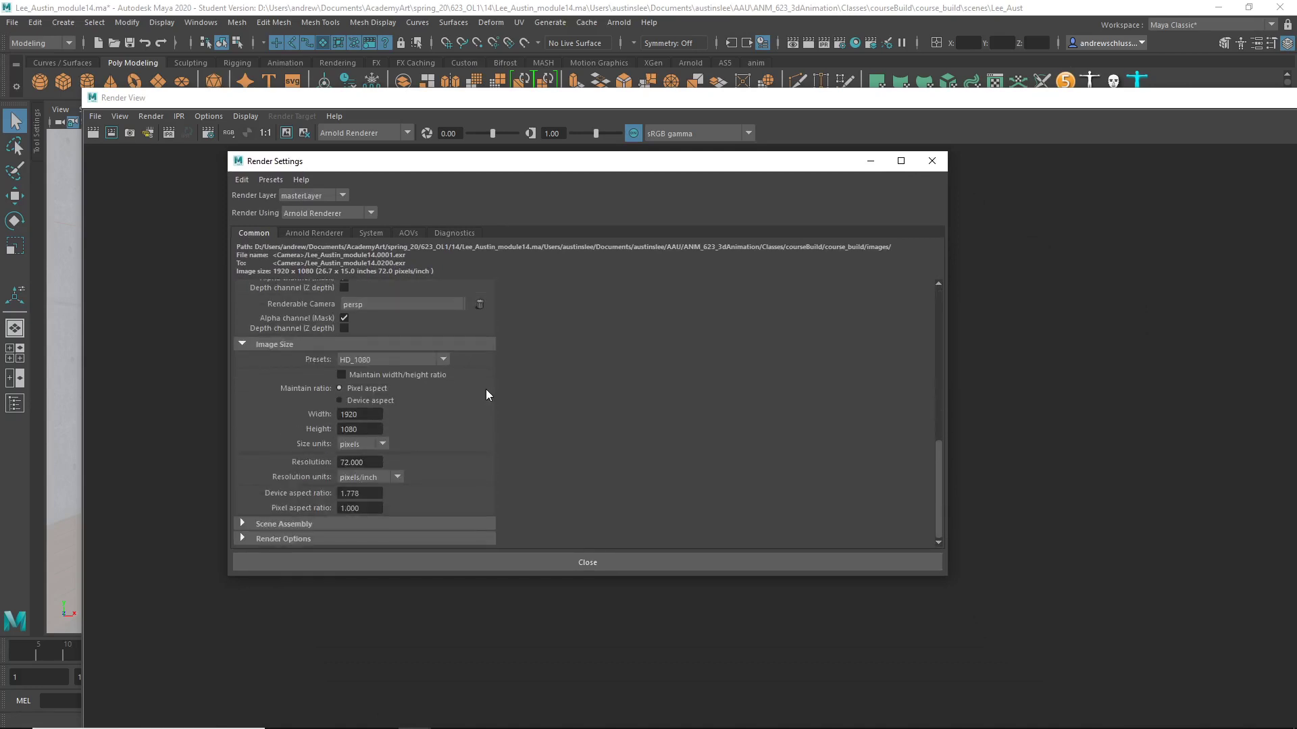
click(358, 538)
Step: Keep the output Color Space on Use Output Transform and move the settings window aside
scroll(366, 478, down, 5)
scroll(366, 479, up, 2)
scroll(371, 442, up, 1)
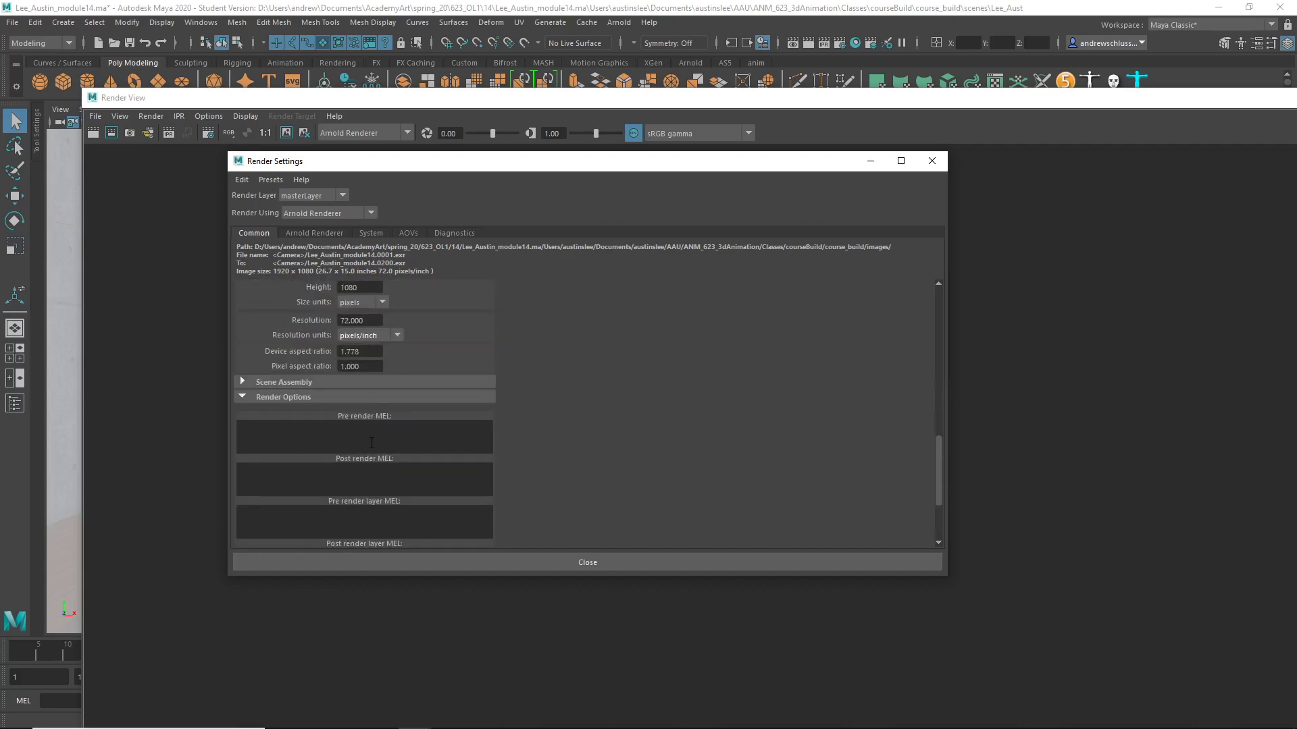
scroll(371, 442, down, 3)
scroll(371, 443, up, 7)
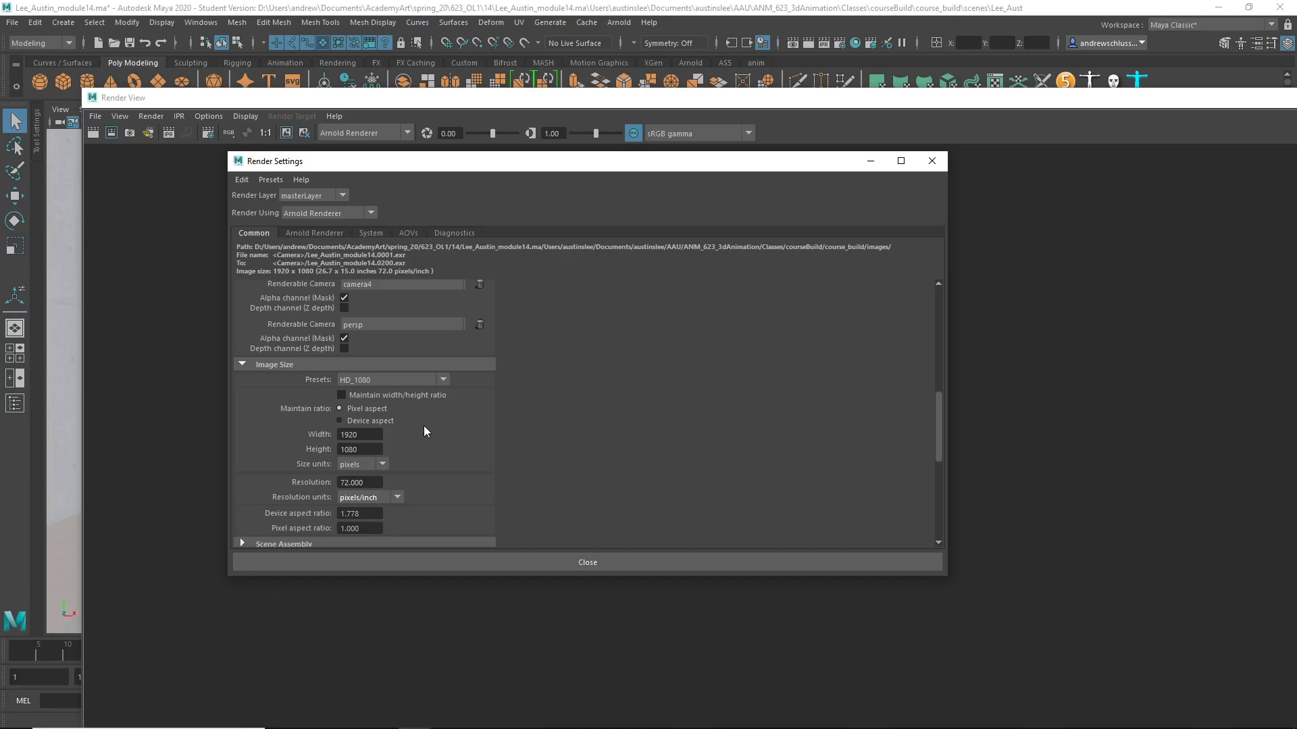
scroll(425, 418, up, 3)
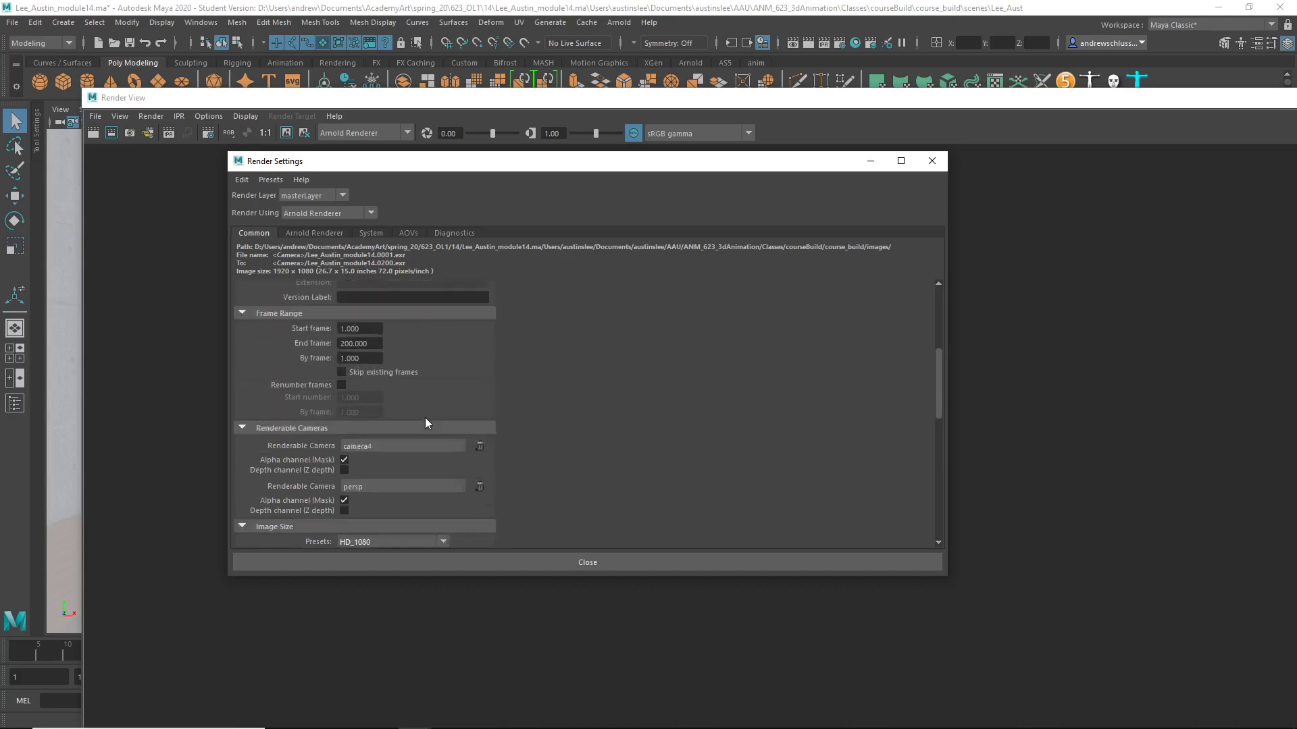
scroll(426, 418, up, 2)
scroll(425, 419, up, 3)
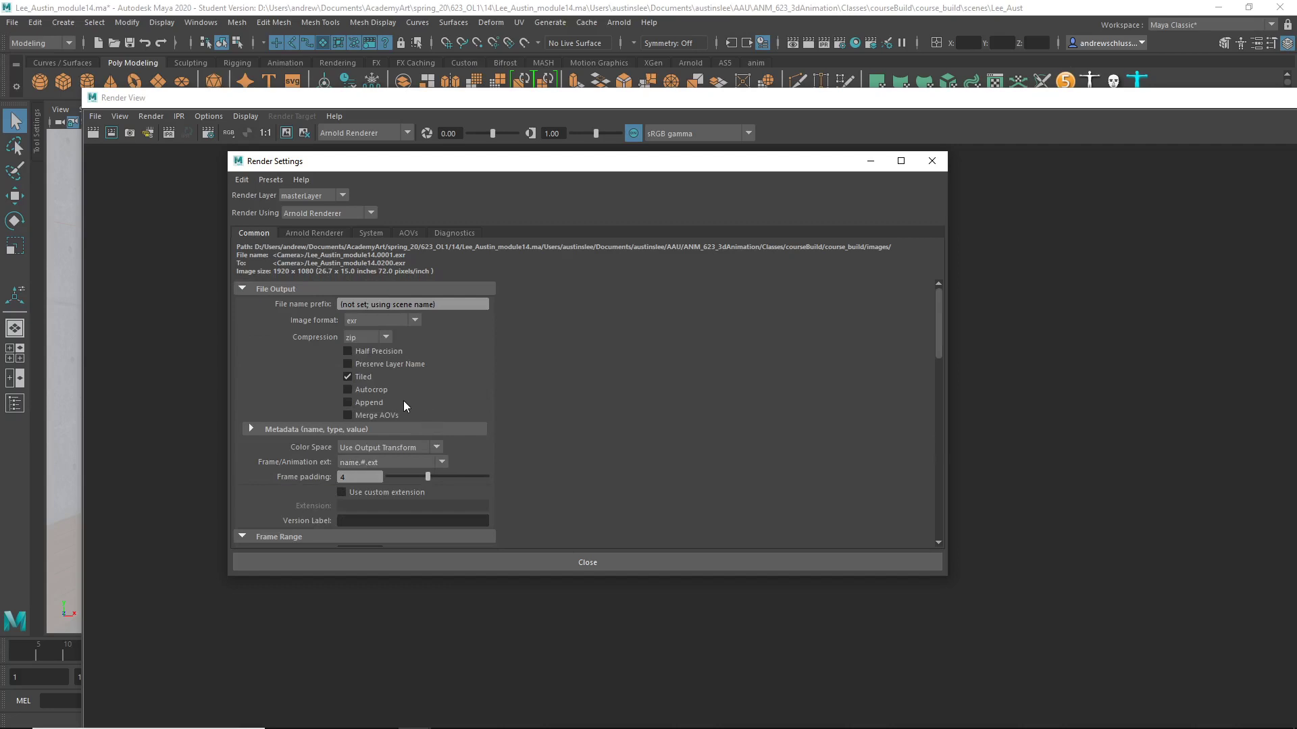
click(412, 447)
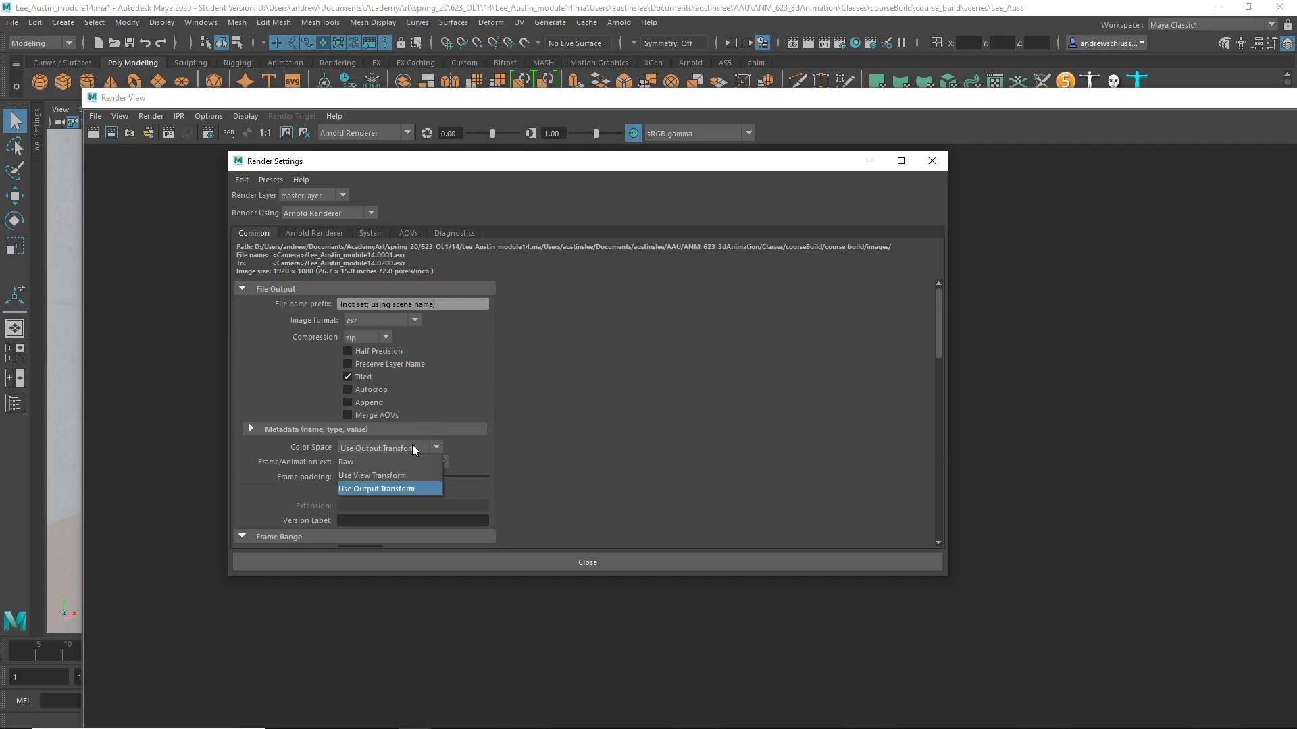
click(411, 488)
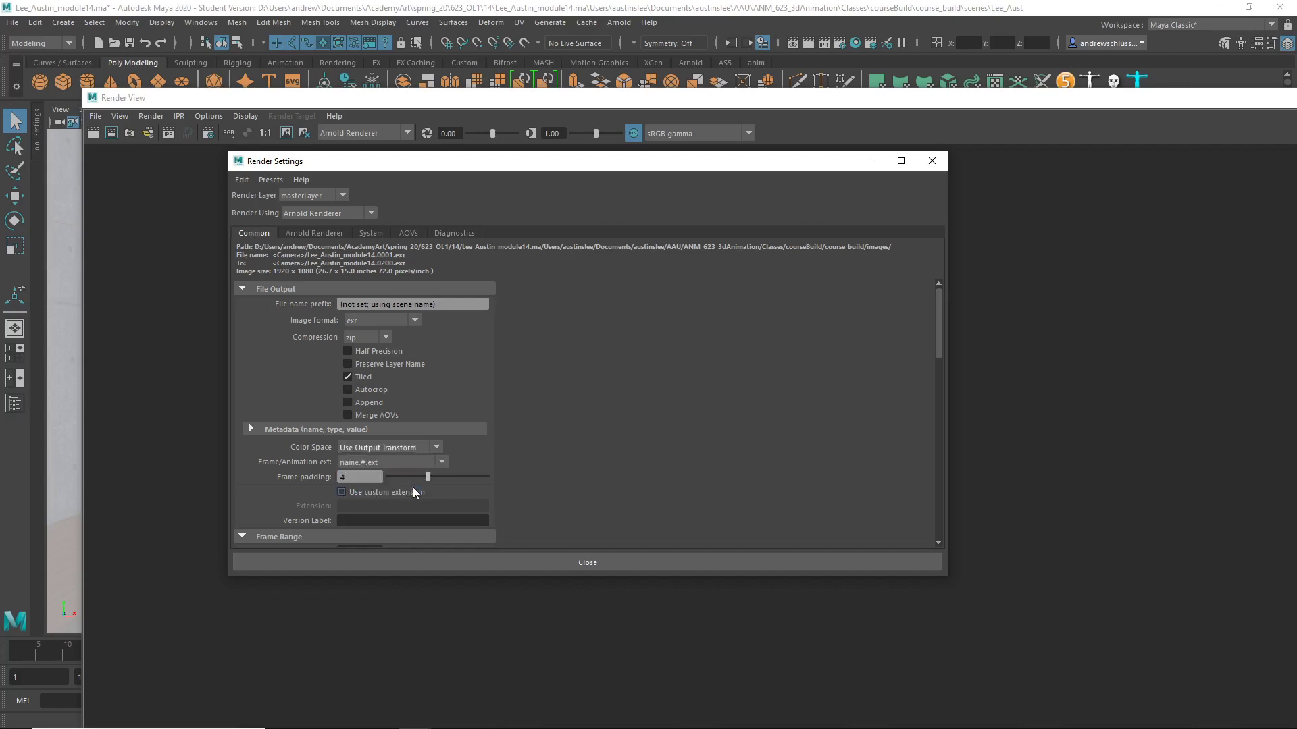
mouse_move(344, 163)
mouse_down()
mouse_move(707, 198)
mouse_move(194, 52)
mouse_move(167, 176)
mouse_up()
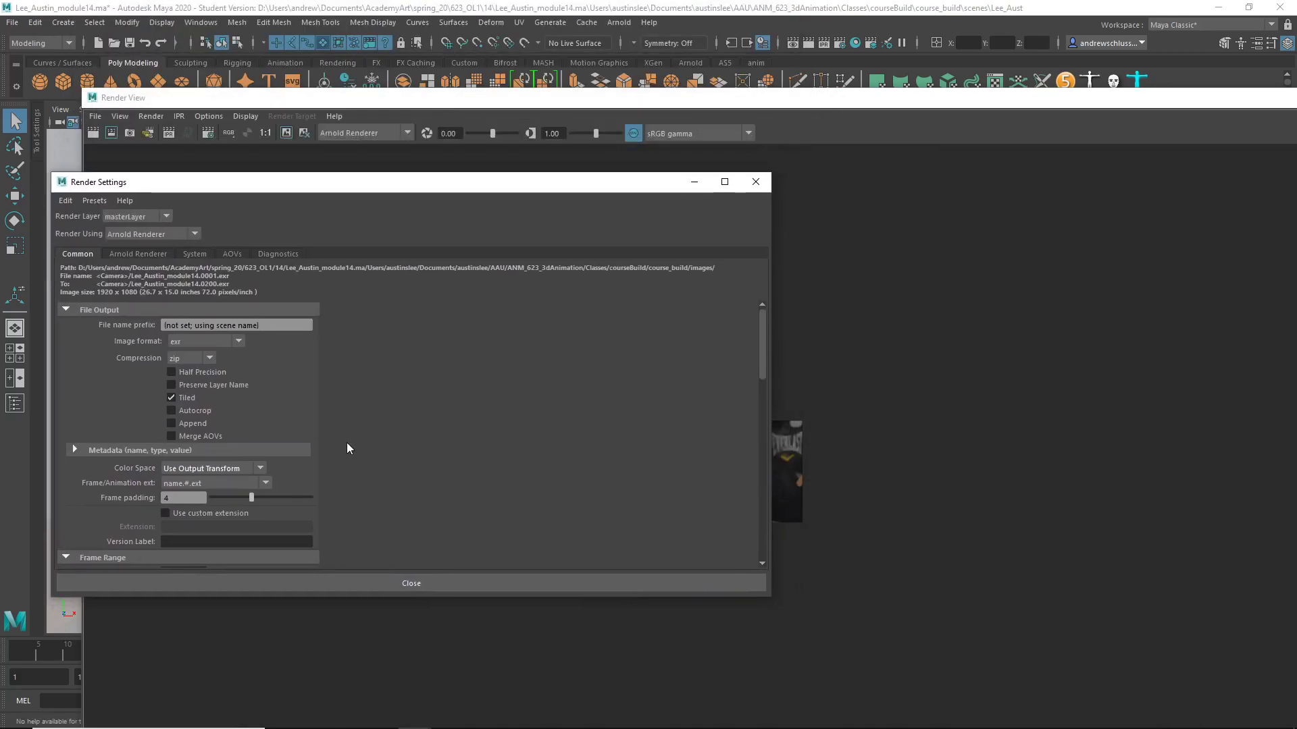
scroll(339, 442, down, 1)
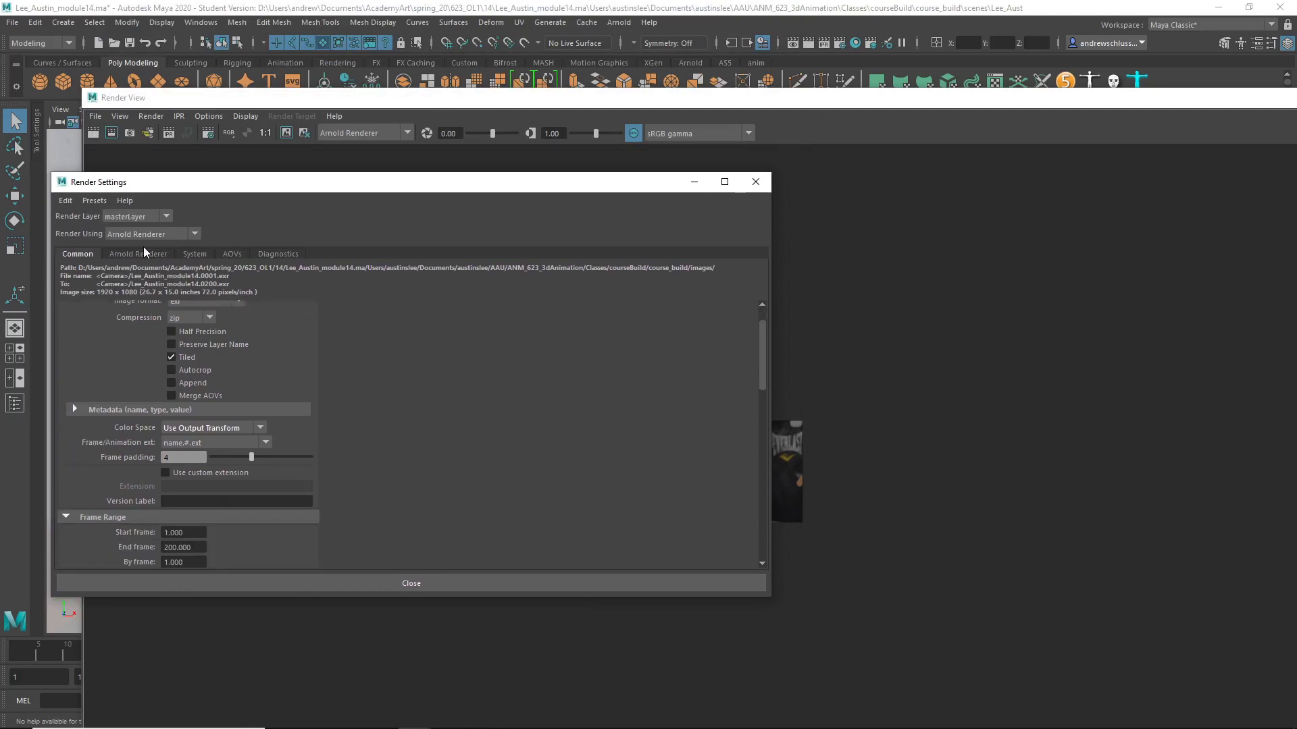
Step: Close Render Settings and view the render unmanaged with the Raw view transform
click(756, 181)
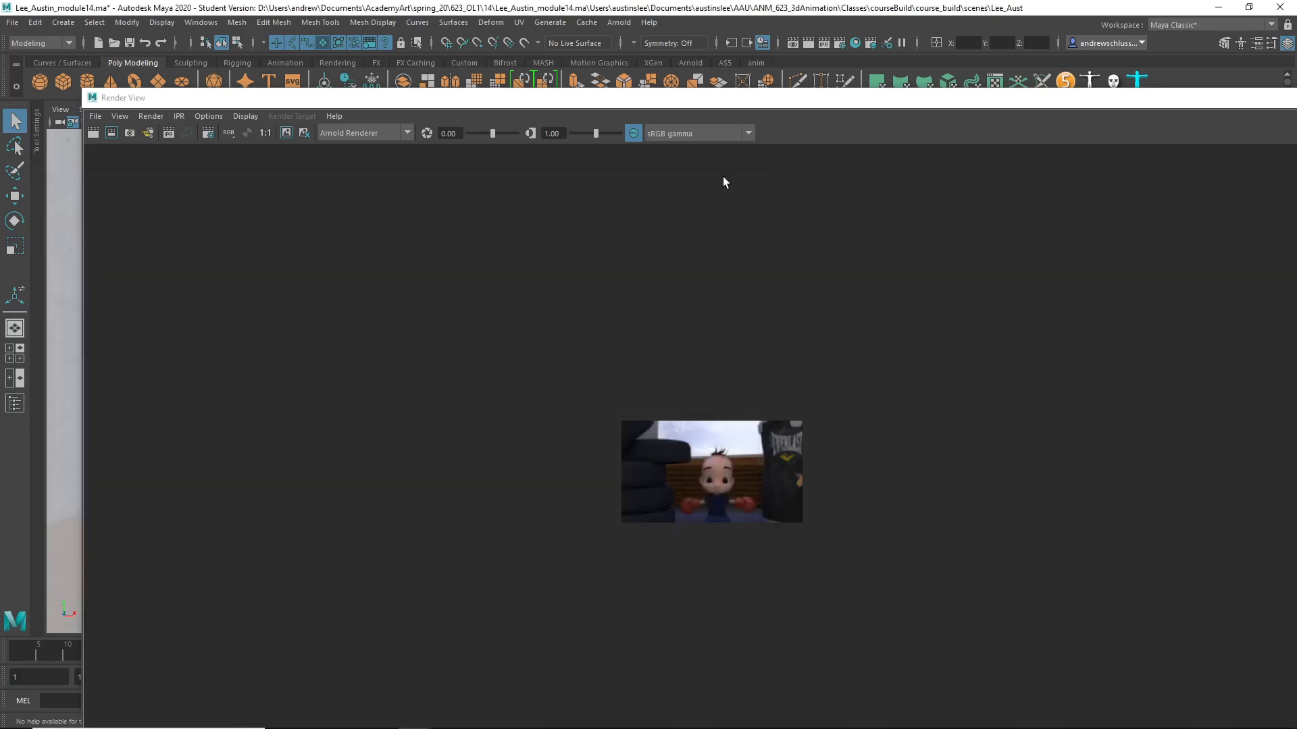
click(633, 133)
click(678, 133)
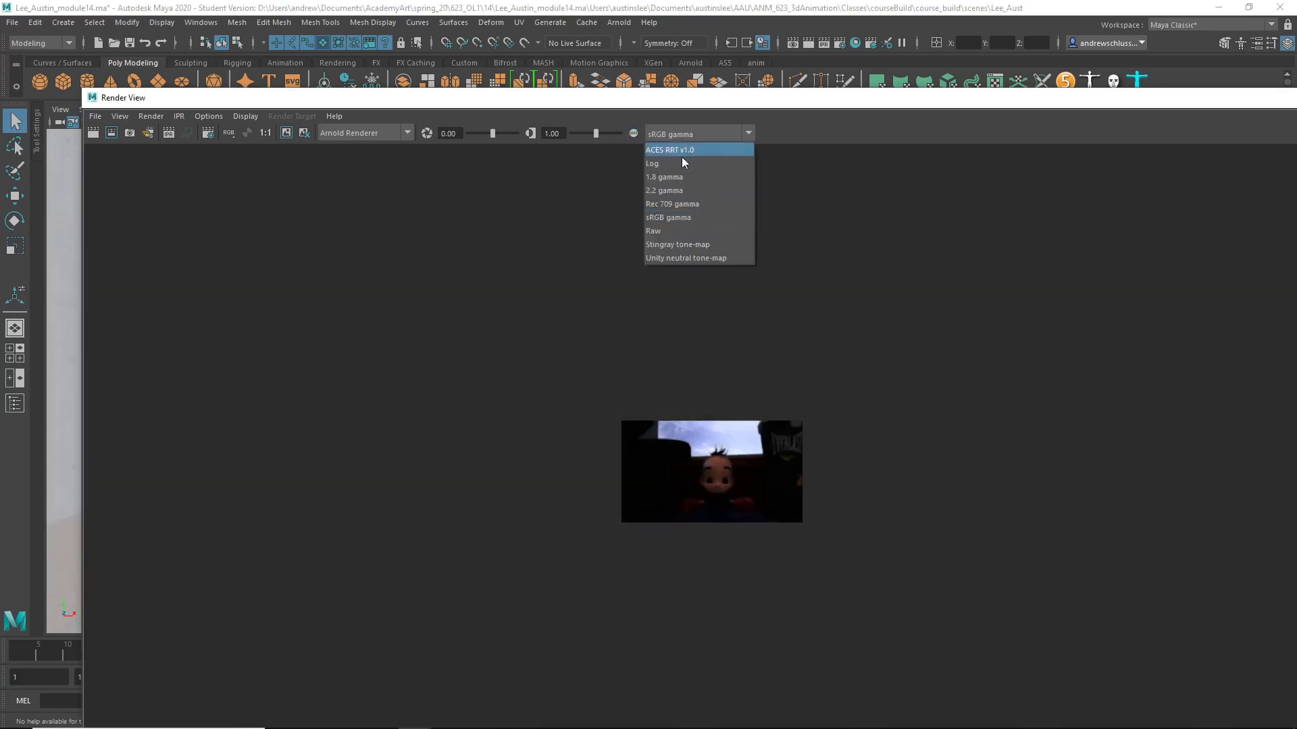
click(692, 229)
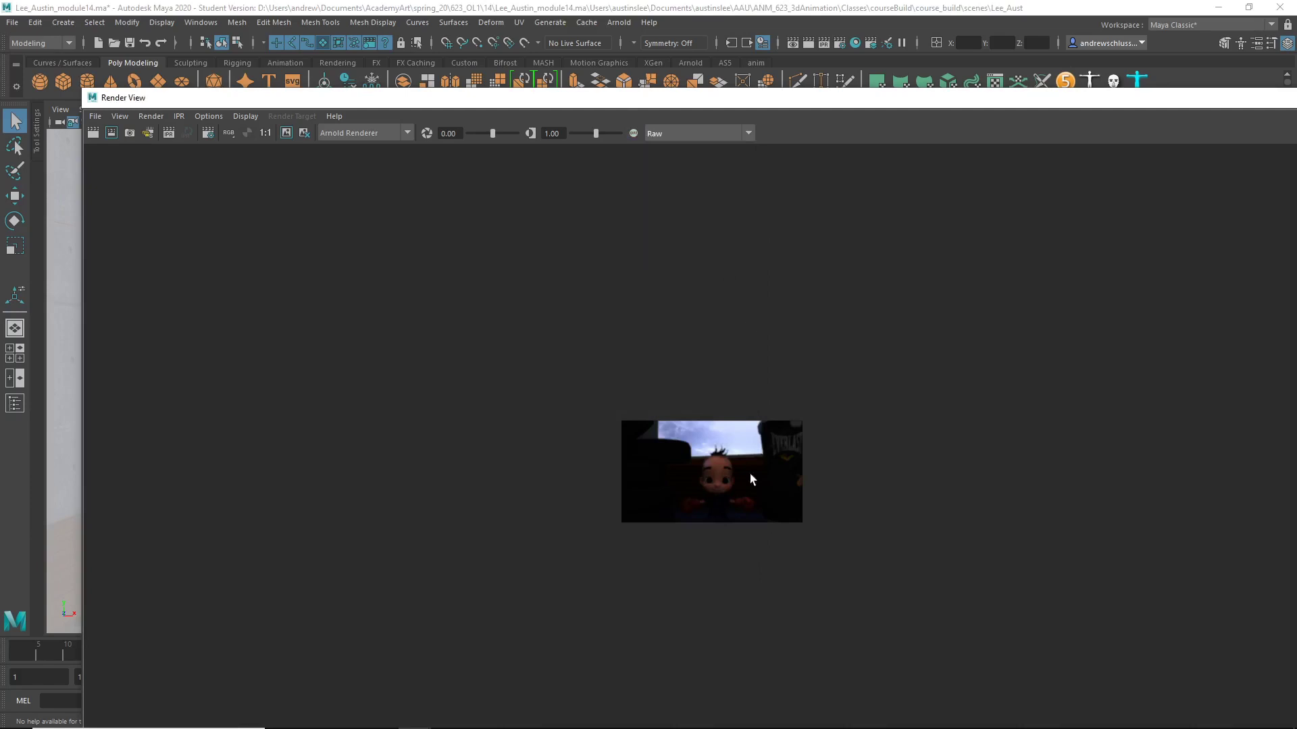
Step: Zoom in and out on the Raw render, then restore the Render View to a smaller size
scroll(724, 480, up, 1)
scroll(723, 480, up, 3)
scroll(722, 457, up, 3)
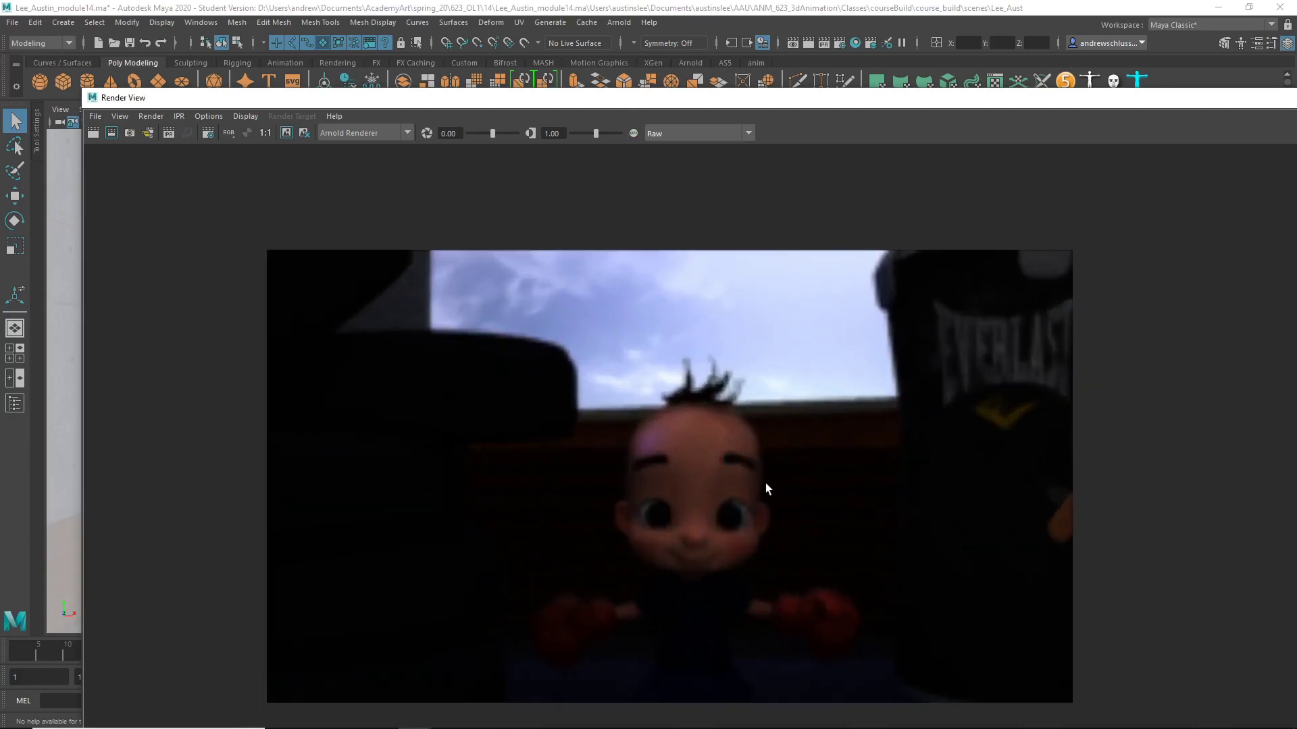
scroll(622, 290, down, 3)
scroll(682, 432, down, 2)
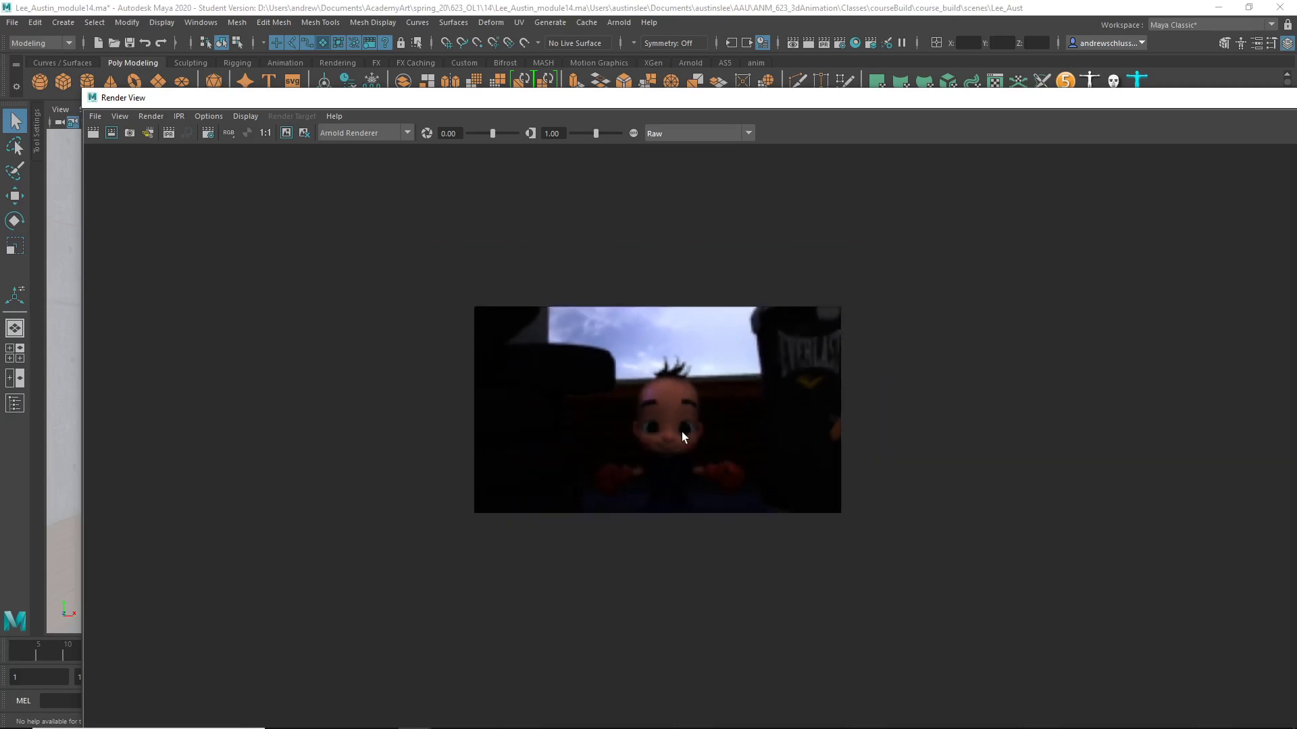
scroll(682, 432, down, 1)
drag(890, 103, 611, 177)
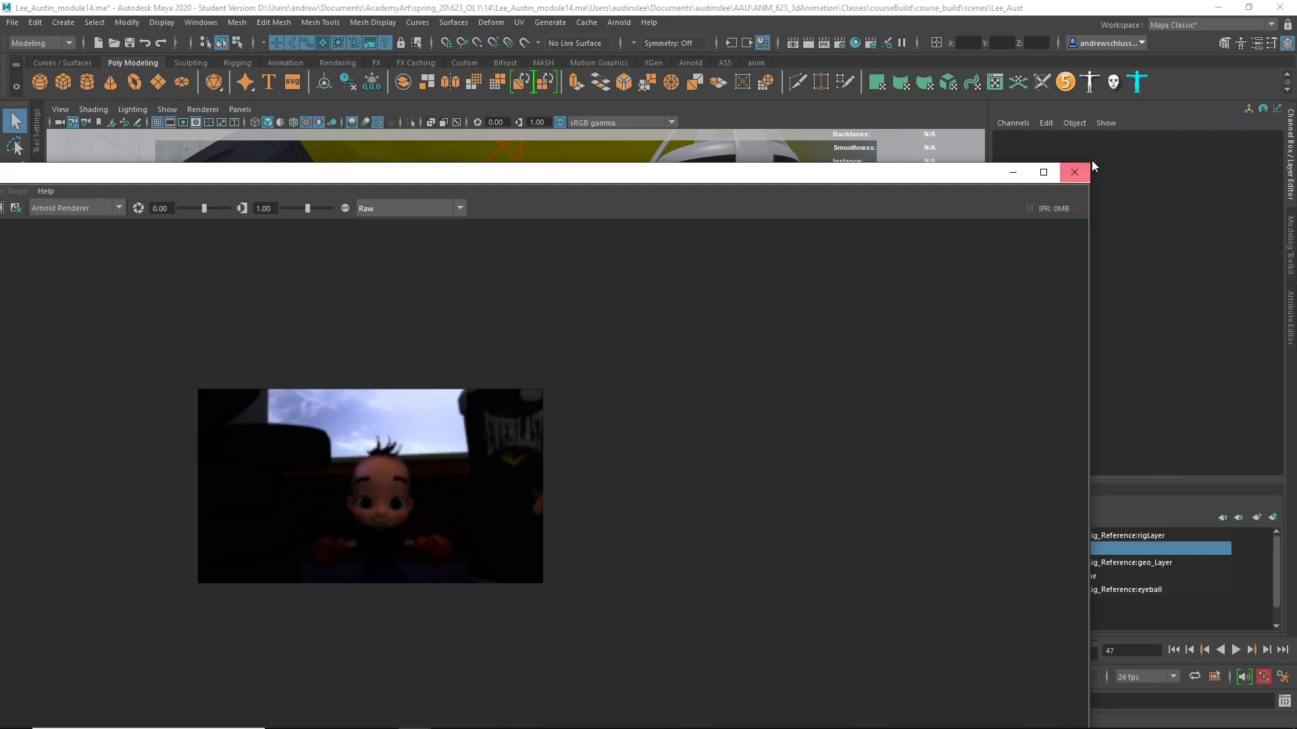
Step: Shrink and recentre the Render View window, then close it
drag(1088, 163, 532, 452)
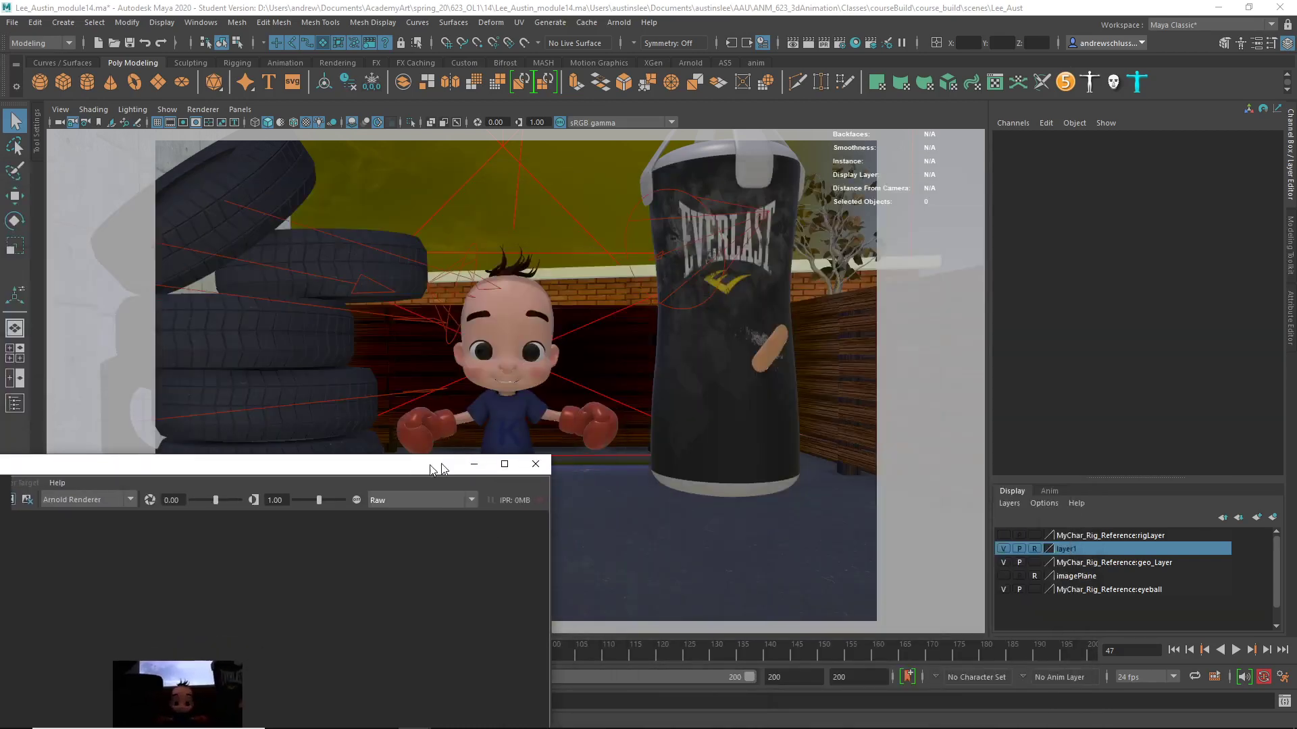
drag(447, 455, 826, 365)
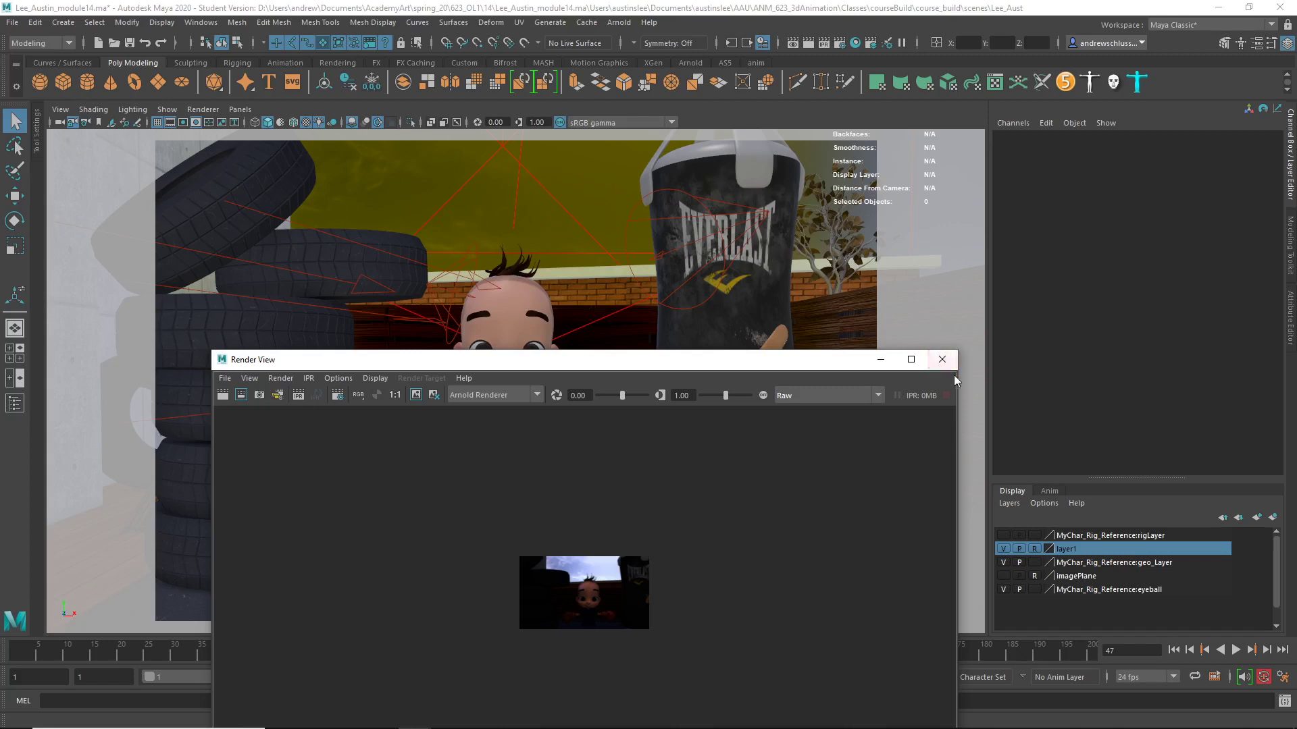
click(942, 359)
Step: Tumble and dolly around the whole yard in the persp view, then select the keylight spotlight
right_drag(758, 329, 743, 317)
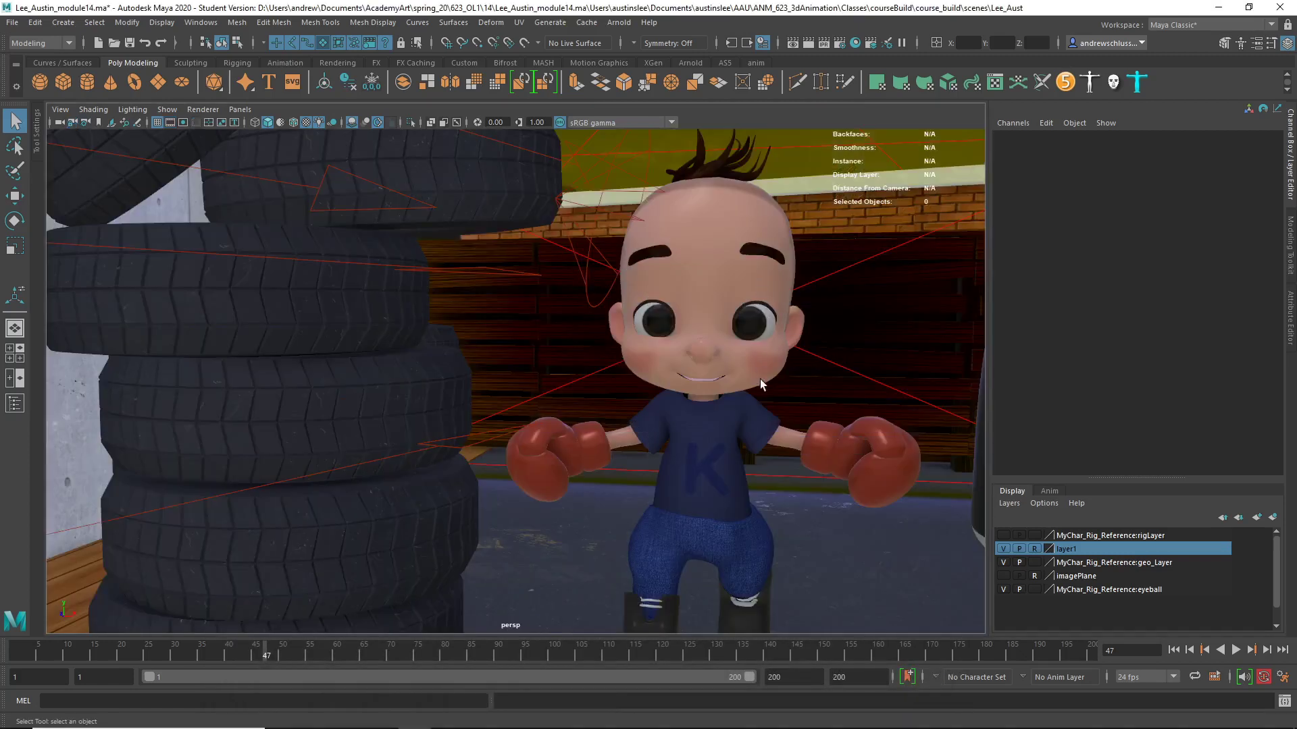
alt+drag(743, 317, 822, 385)
alt+right_drag(822, 385, 551, 395)
alt+right_drag(341, 390, 405, 385)
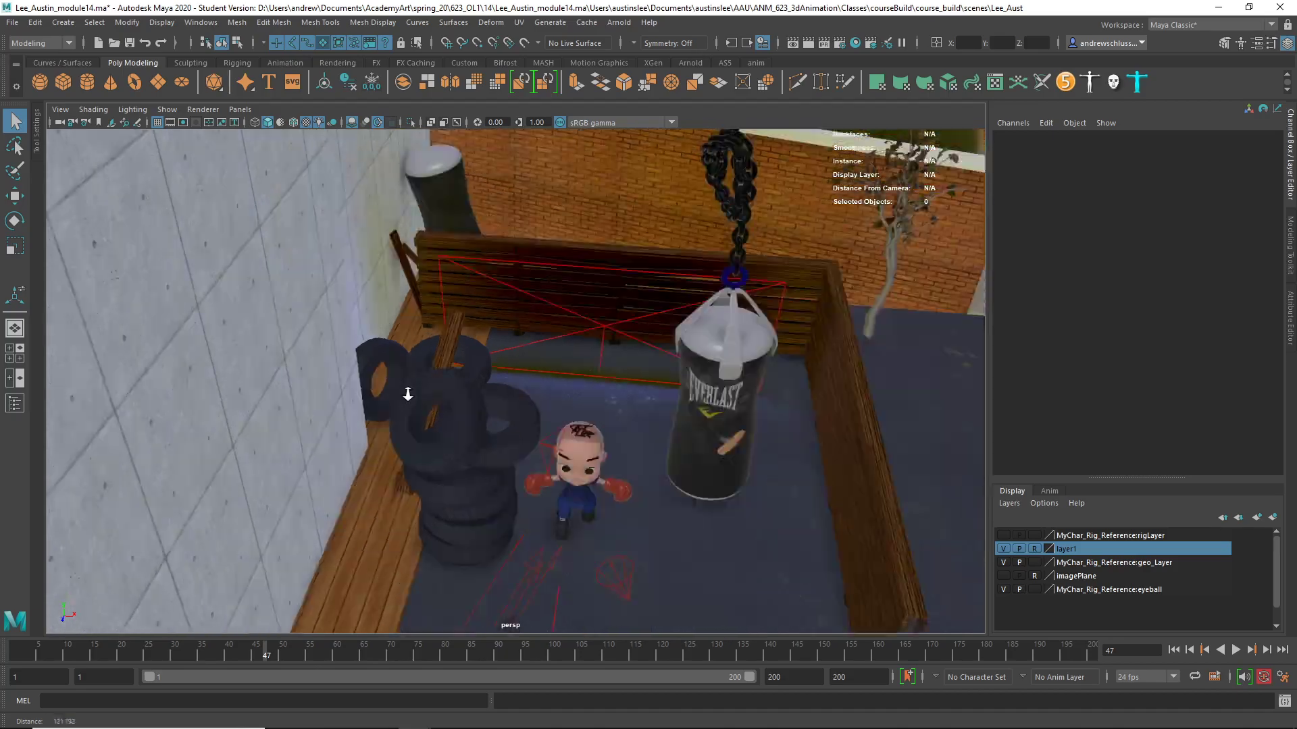
alt+right_drag(628, 393, 451, 391)
alt+drag(452, 391, 551, 405)
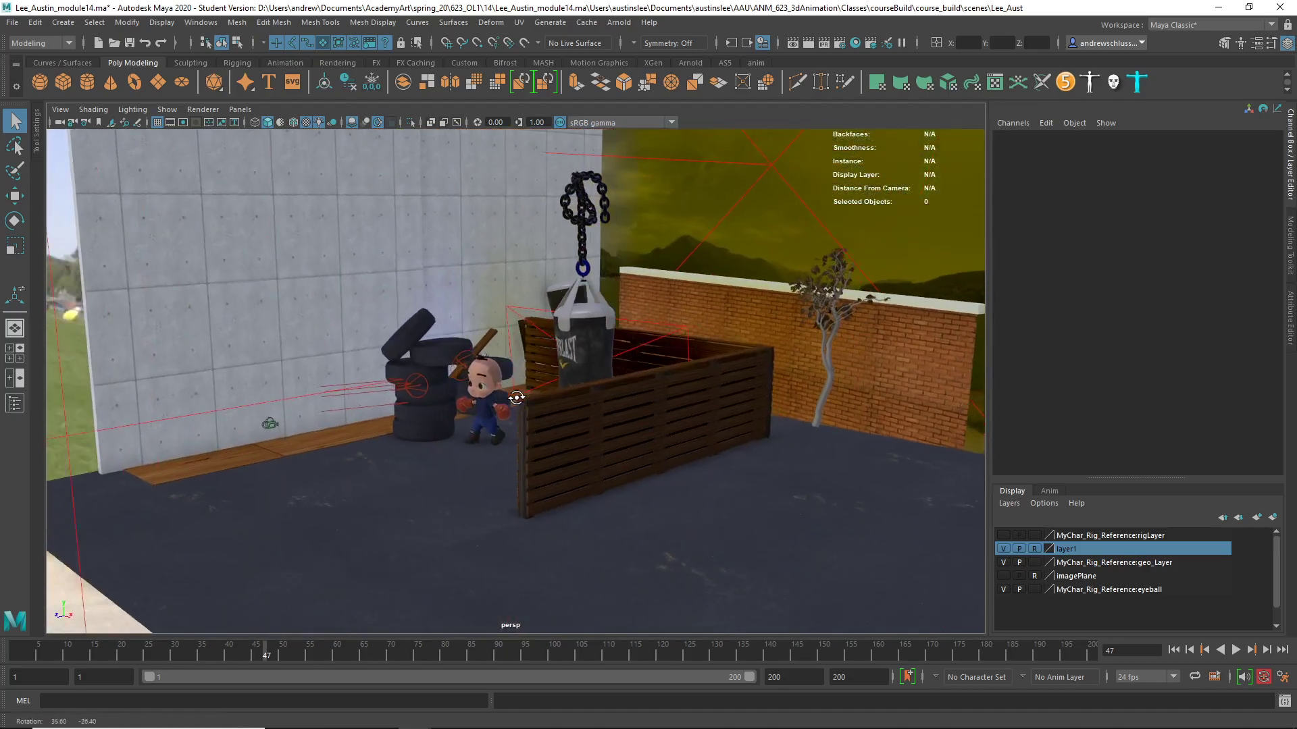
alt+right_drag(551, 405, 425, 413)
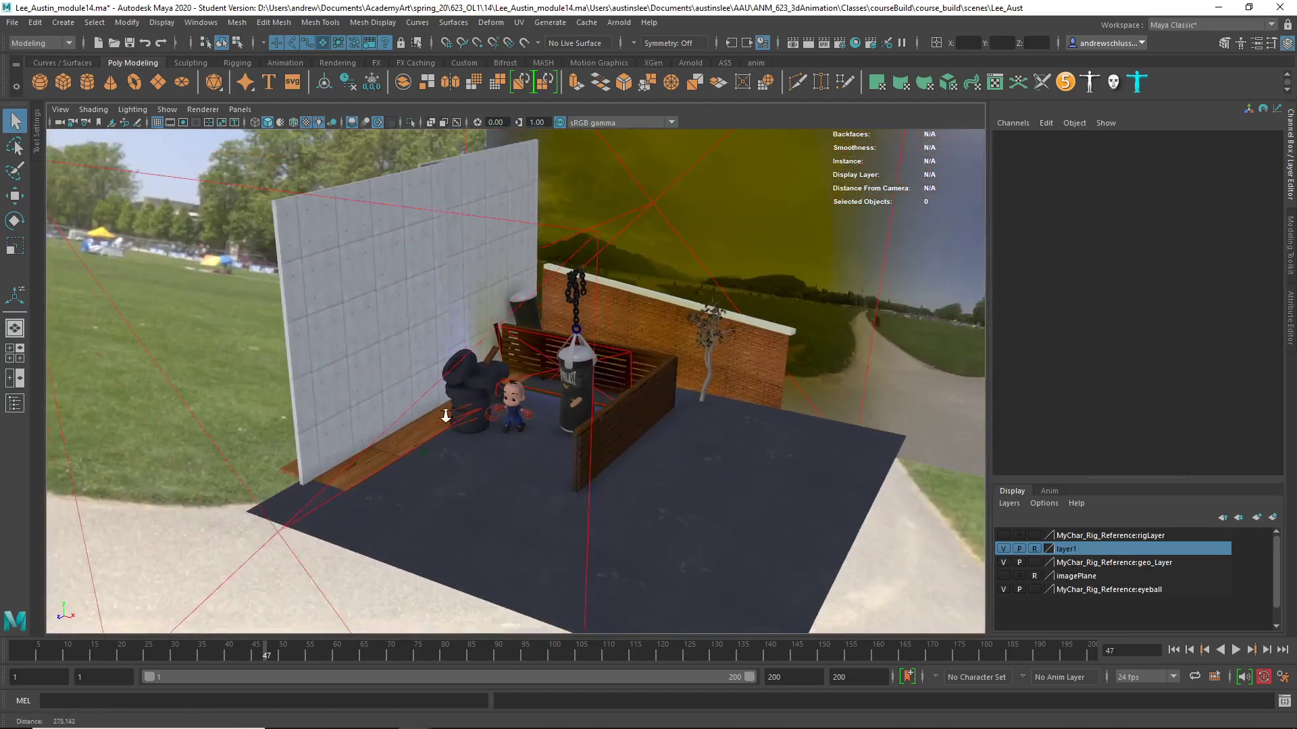
alt+drag(424, 413, 565, 447)
mouse_move(565, 448)
alt+right_down()
mouse_move(341, 429)
mouse_move(909, 443)
alt+right_up()
alt+right_drag(544, 484, 582, 447)
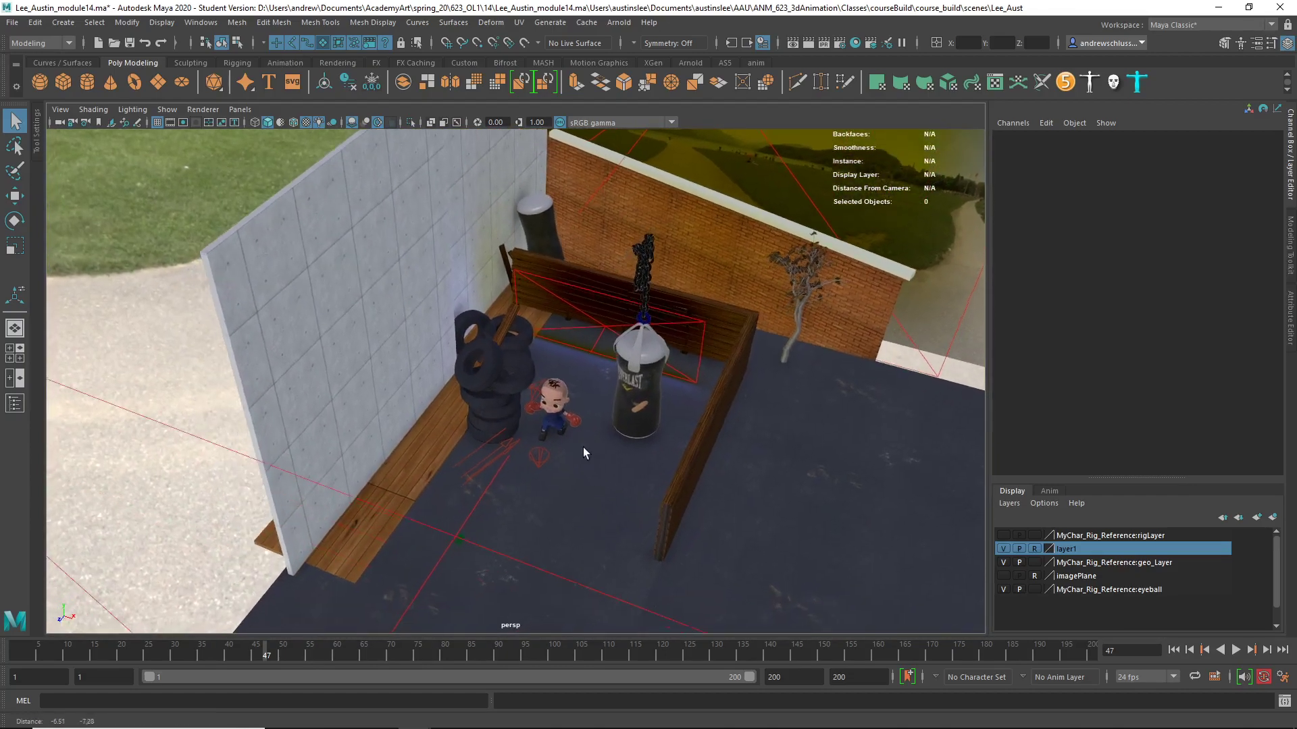
click(538, 457)
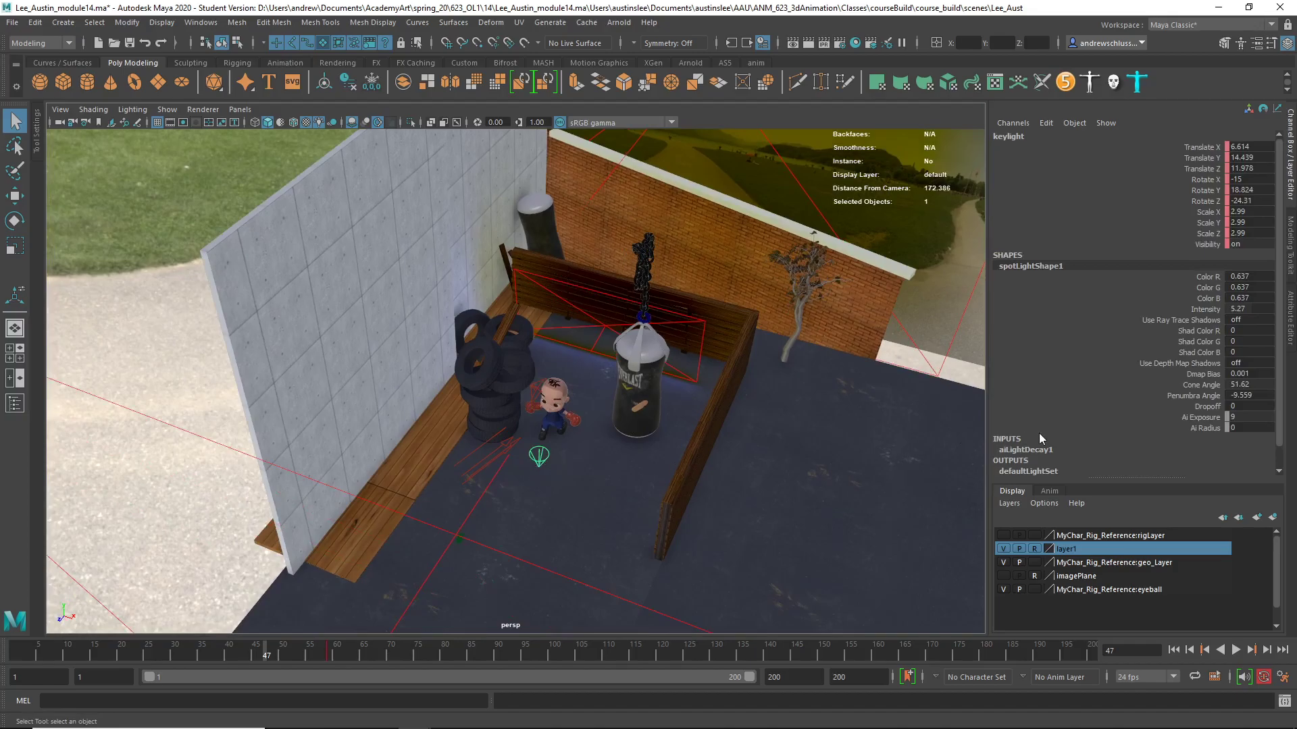
Step: Open spotLightShape1 in the Attribute Editor and expand Shadows to see Depth Map and Raytrace attributes
key(ctrl+a)
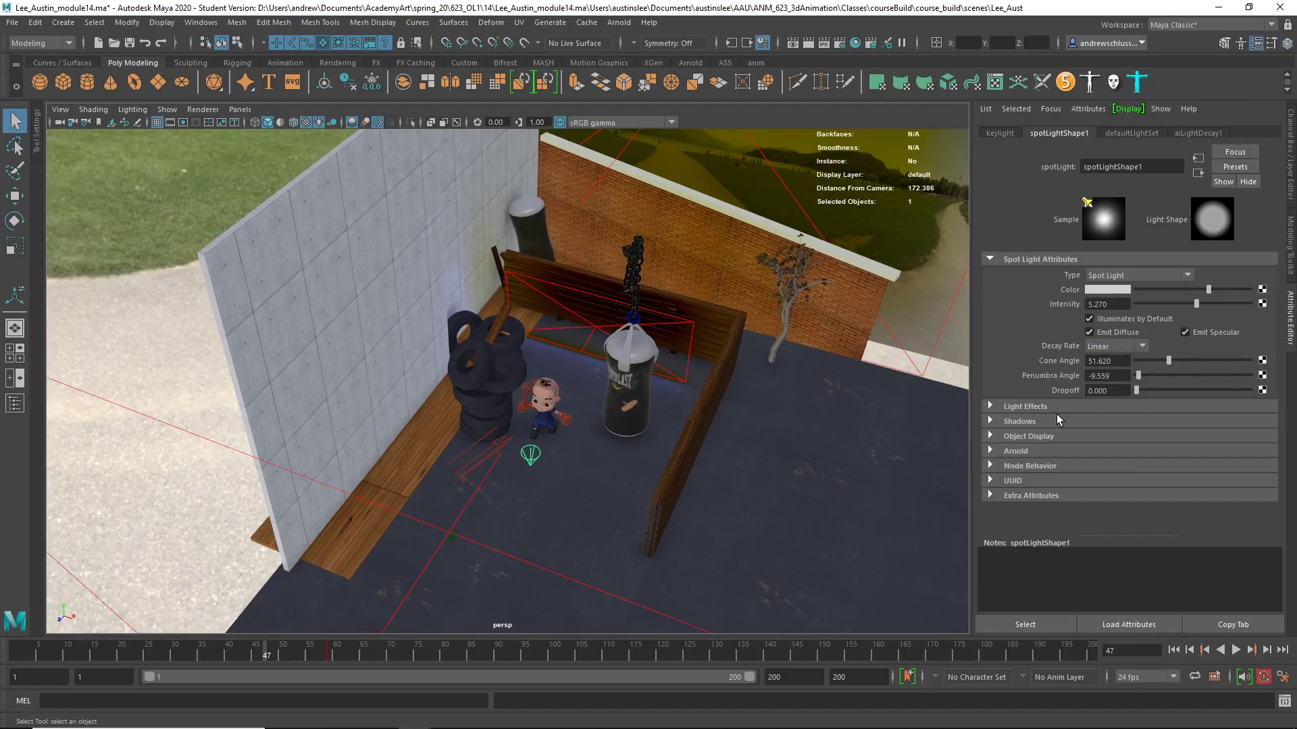
click(1056, 420)
scroll(1072, 423, down, 3)
scroll(1072, 424, down, 2)
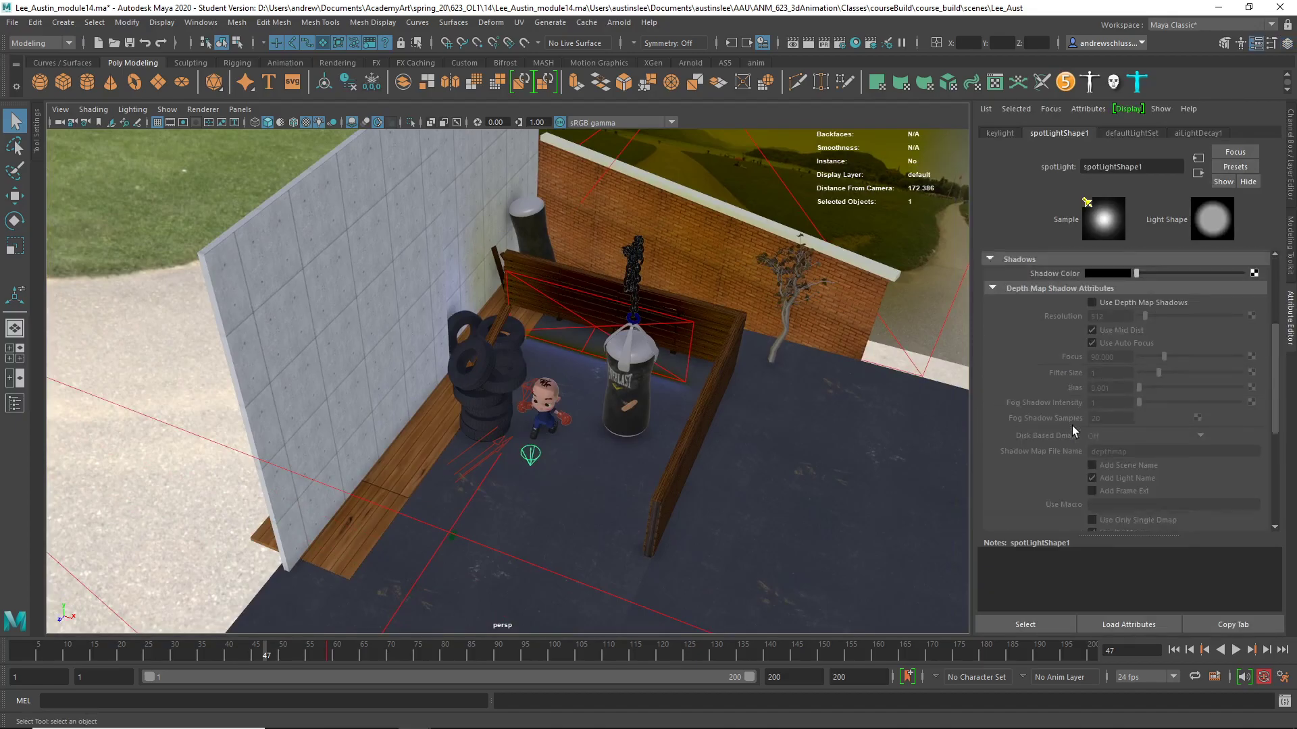
scroll(1071, 426, down, 4)
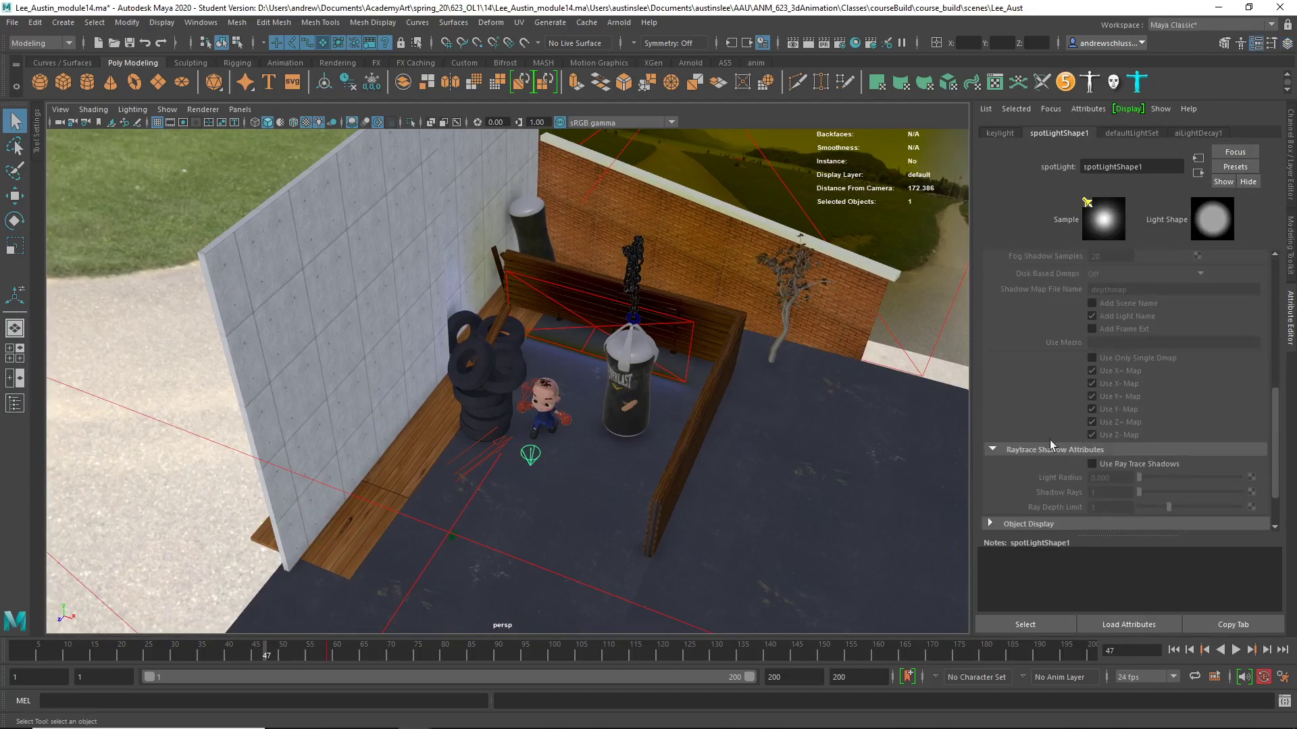